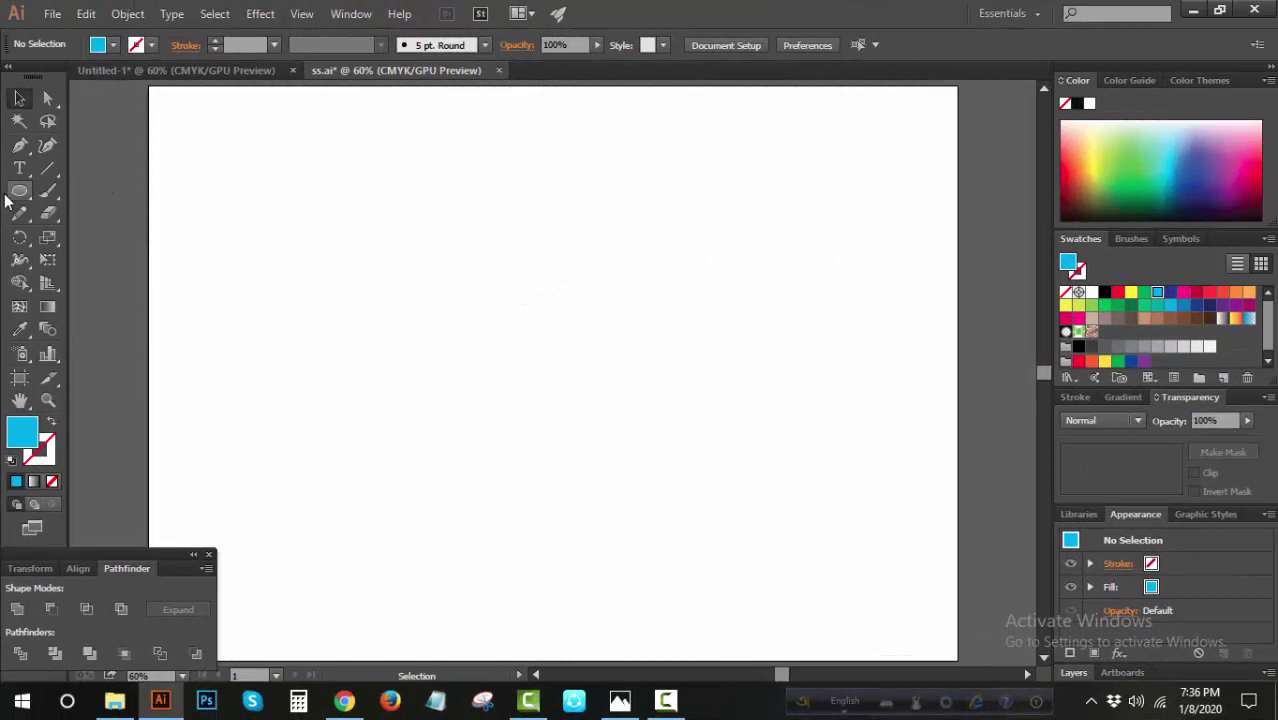
- Draw a circle at the artboard centre as a 35 pt black ring with no fill
click(20, 192)
drag(543, 391, 636, 486)
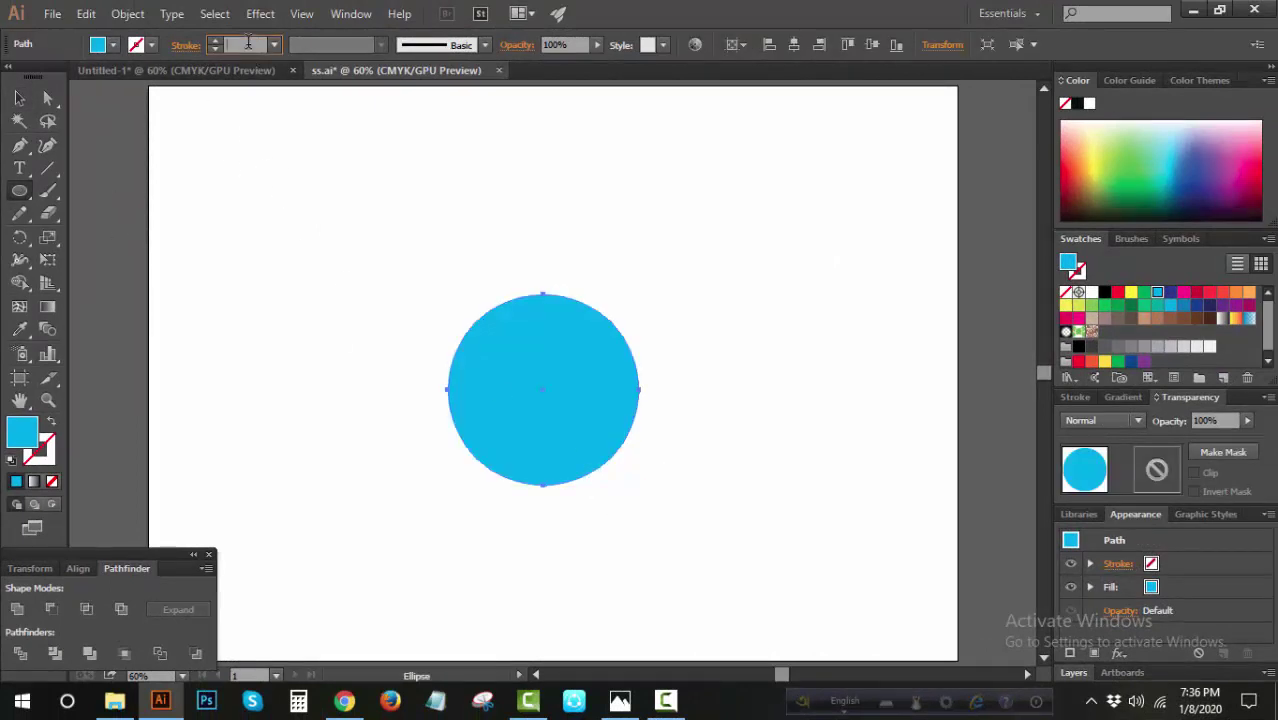
click(247, 45)
text(35)
key(Return)
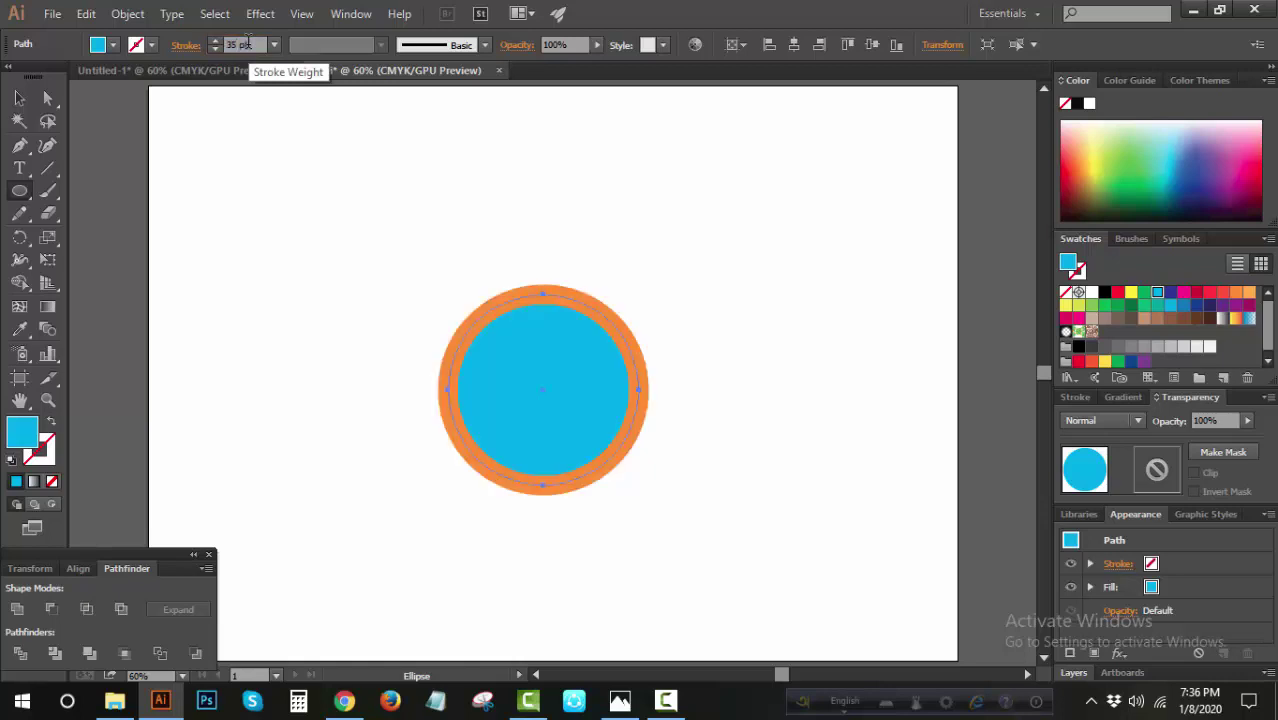
click(53, 482)
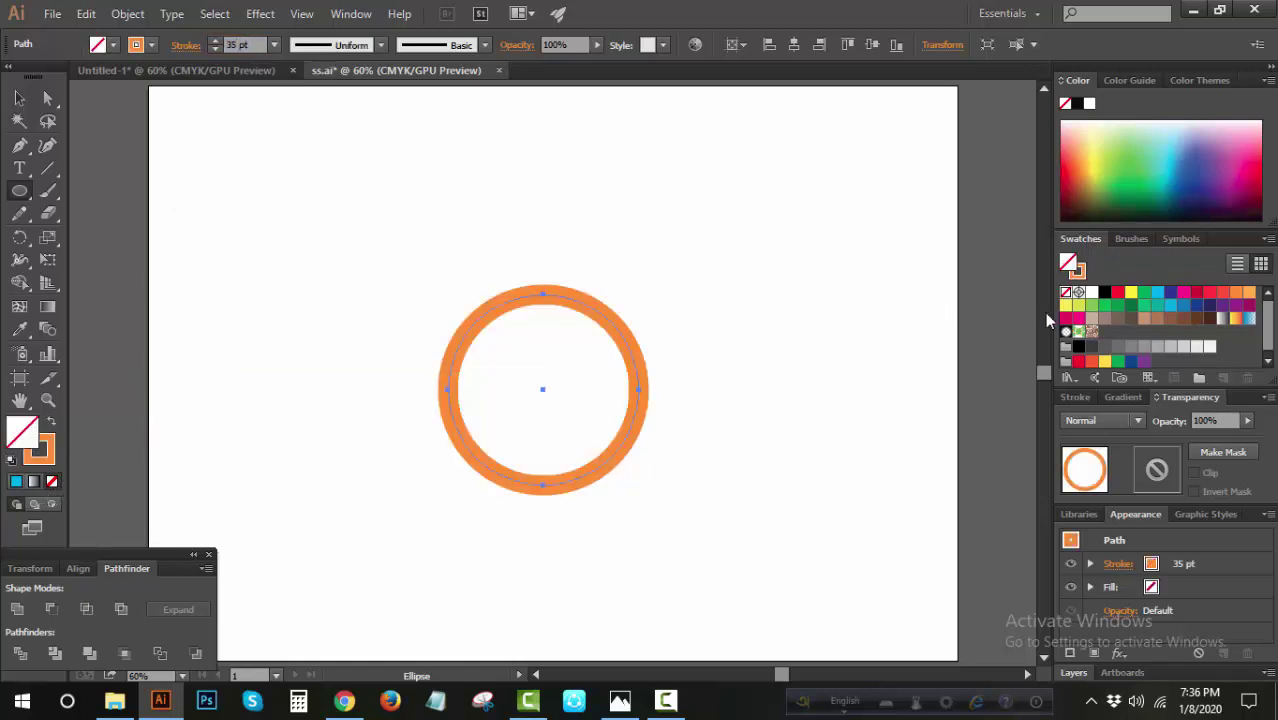
click(1104, 292)
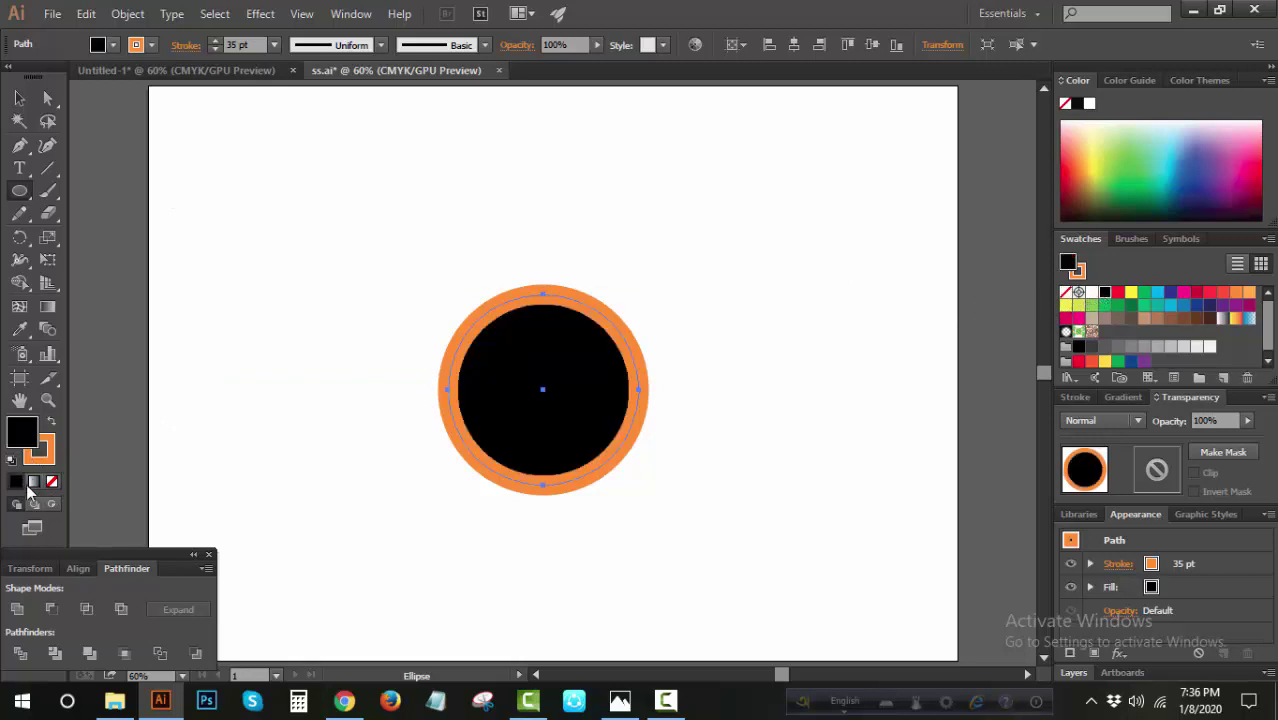
click(53, 482)
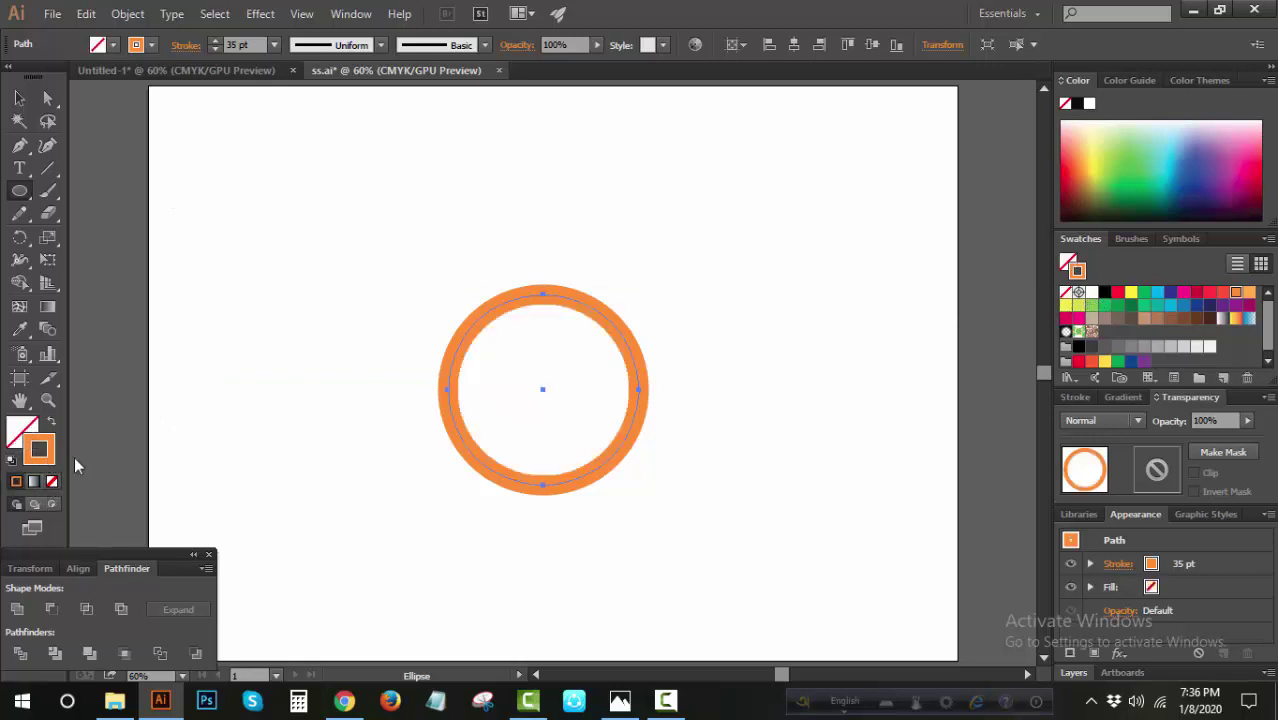
click(1104, 292)
key(v)
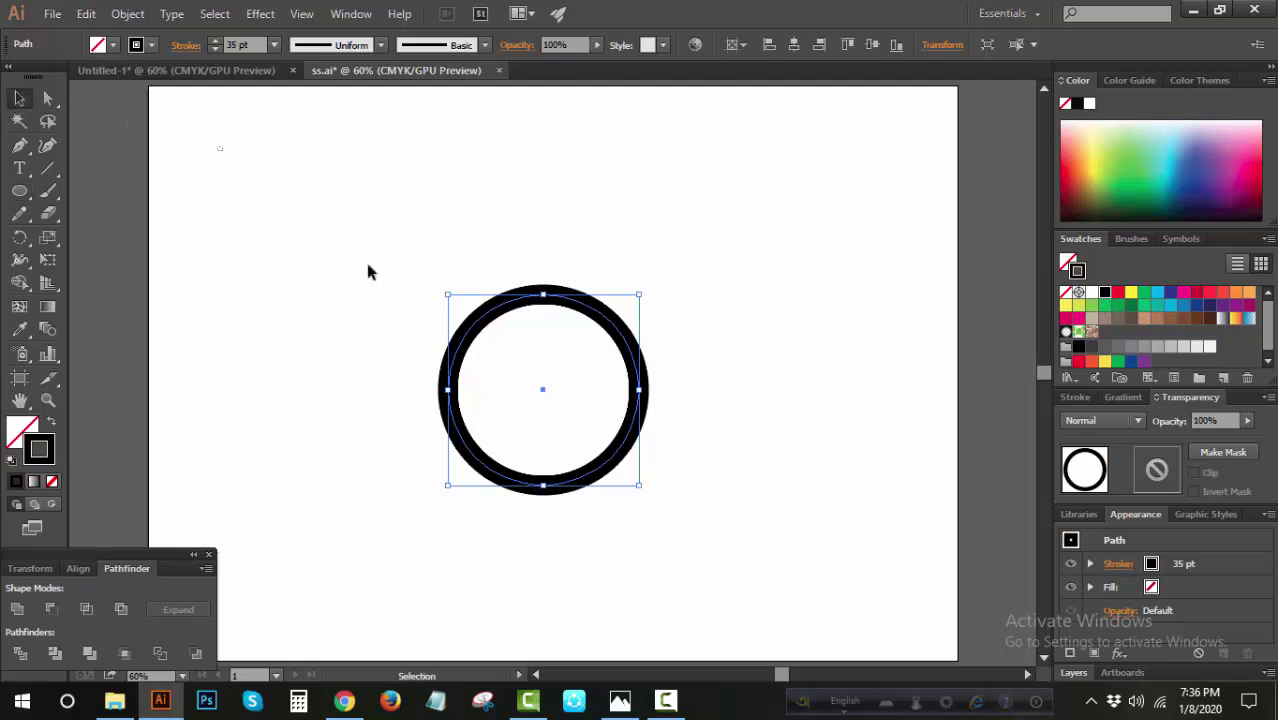
click(368, 271)
- Scale out a larger copy of the ring, concentric with the original
click(632, 364)
drag(639, 487, 626, 469)
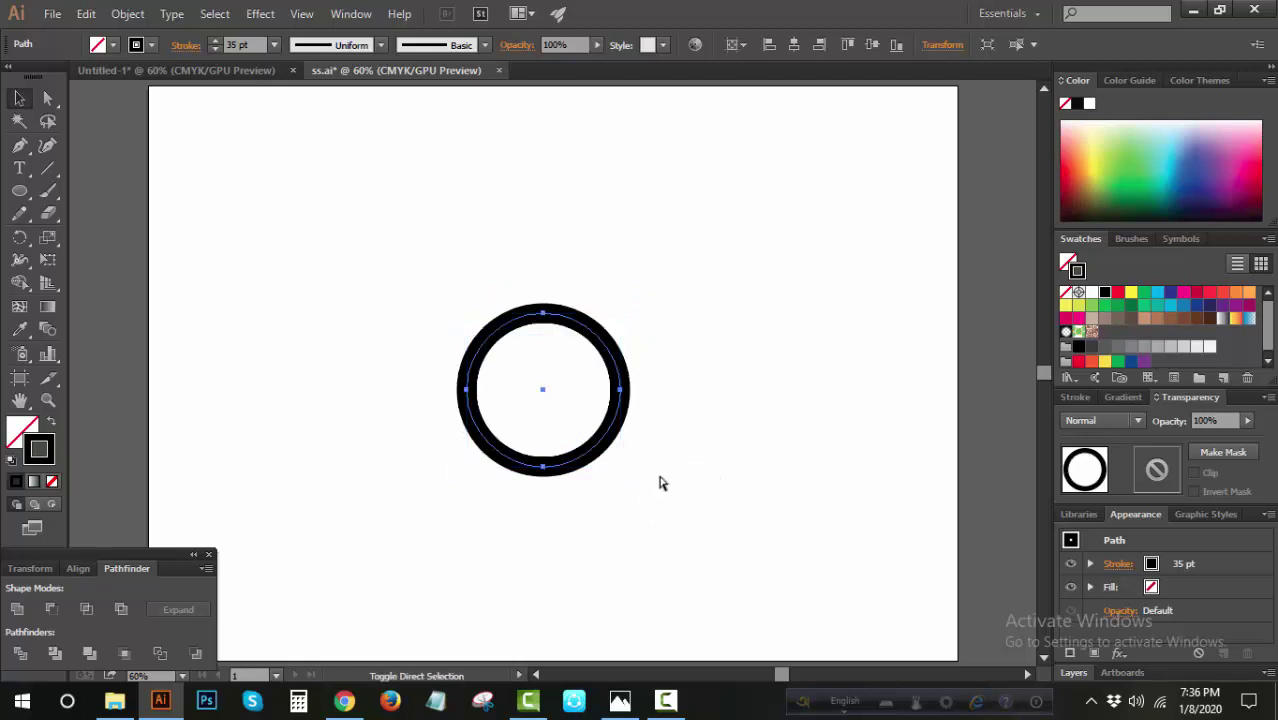
key(ctrl+z)
click(799, 422)
click(630, 465)
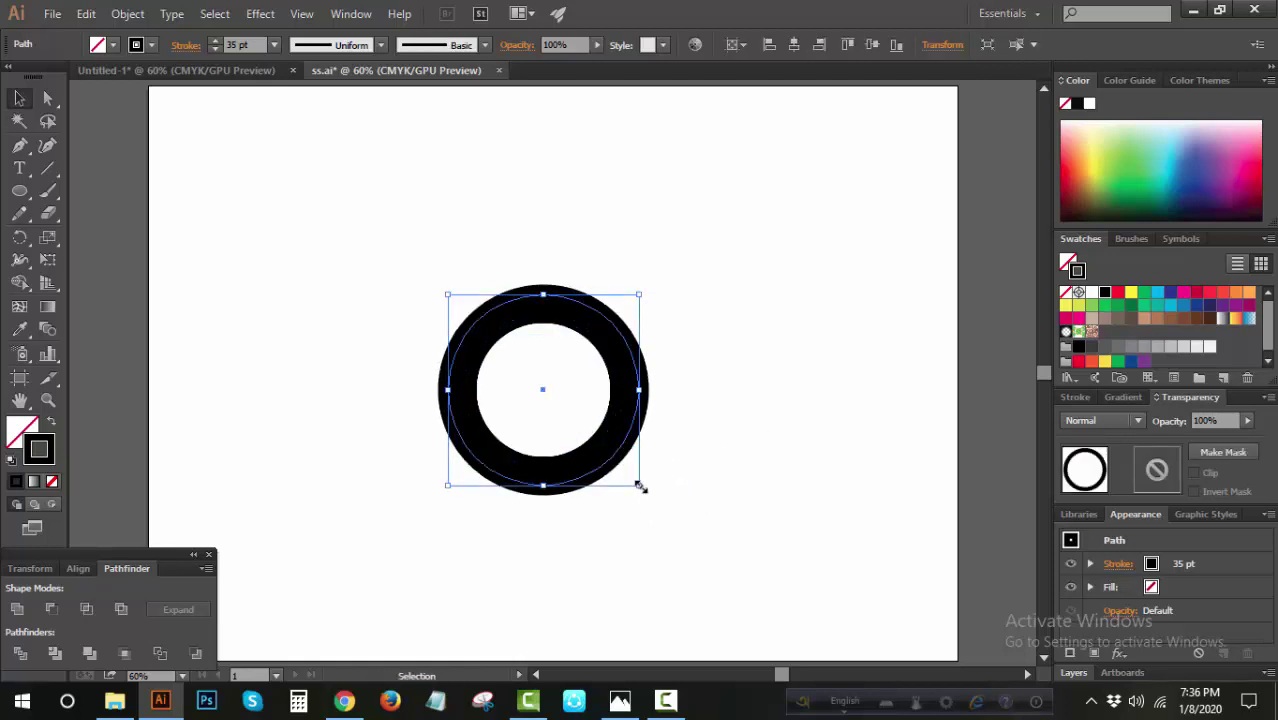
drag(640, 487, 658, 505)
click(743, 485)
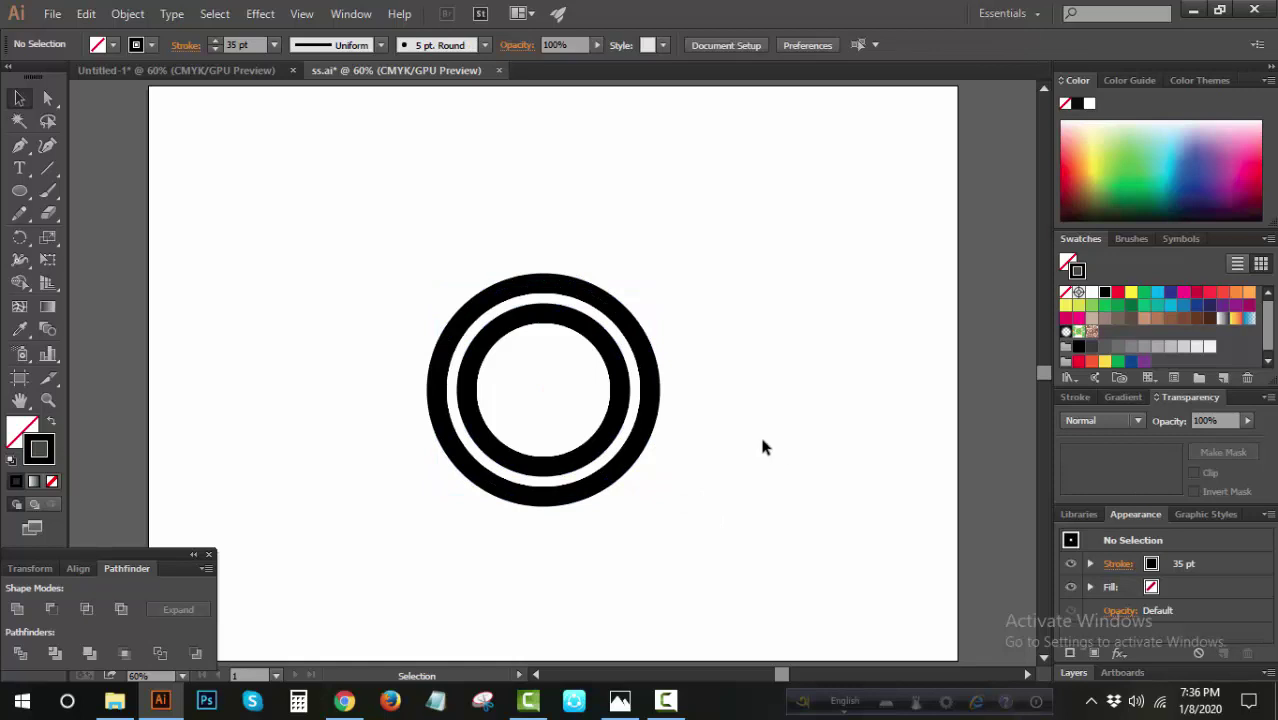
- Draw a short and a tall vertical bar through the rings
click(47, 167)
drag(533, 411, 533, 550)
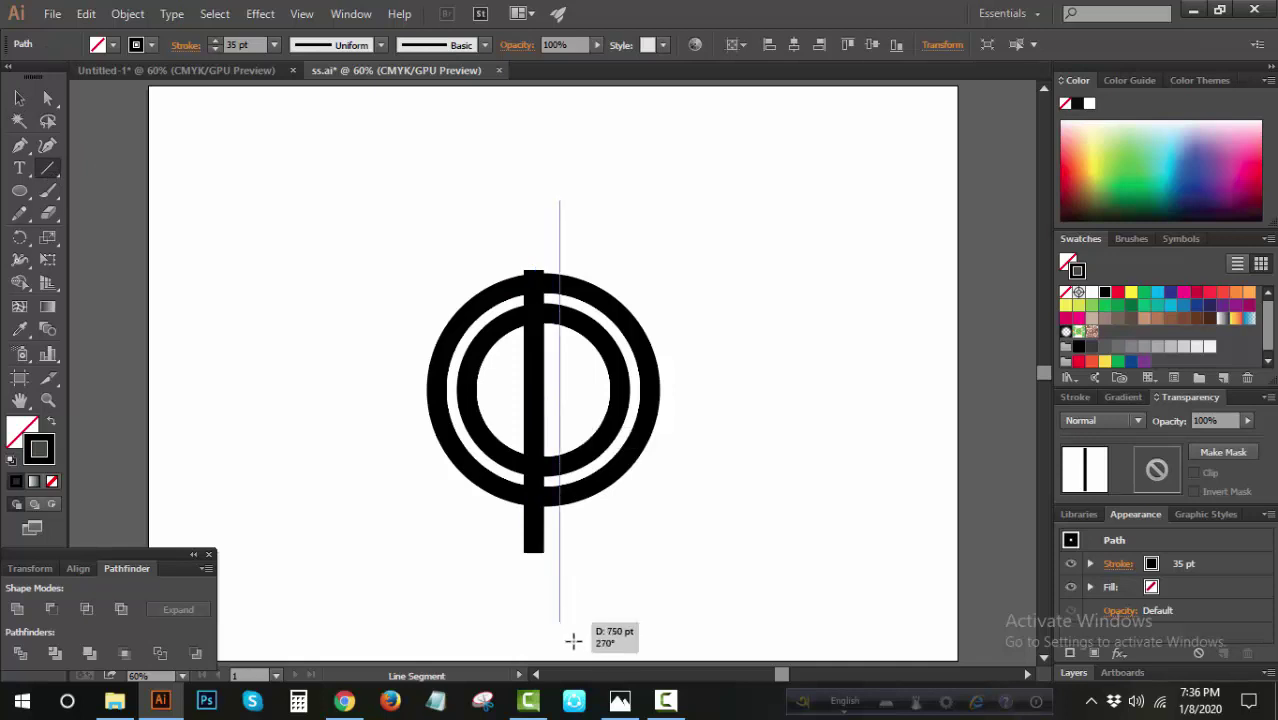
drag(559, 409, 570, 648)
key(Right)
key(Right)
key(Right)
key(Right)
key(Right)
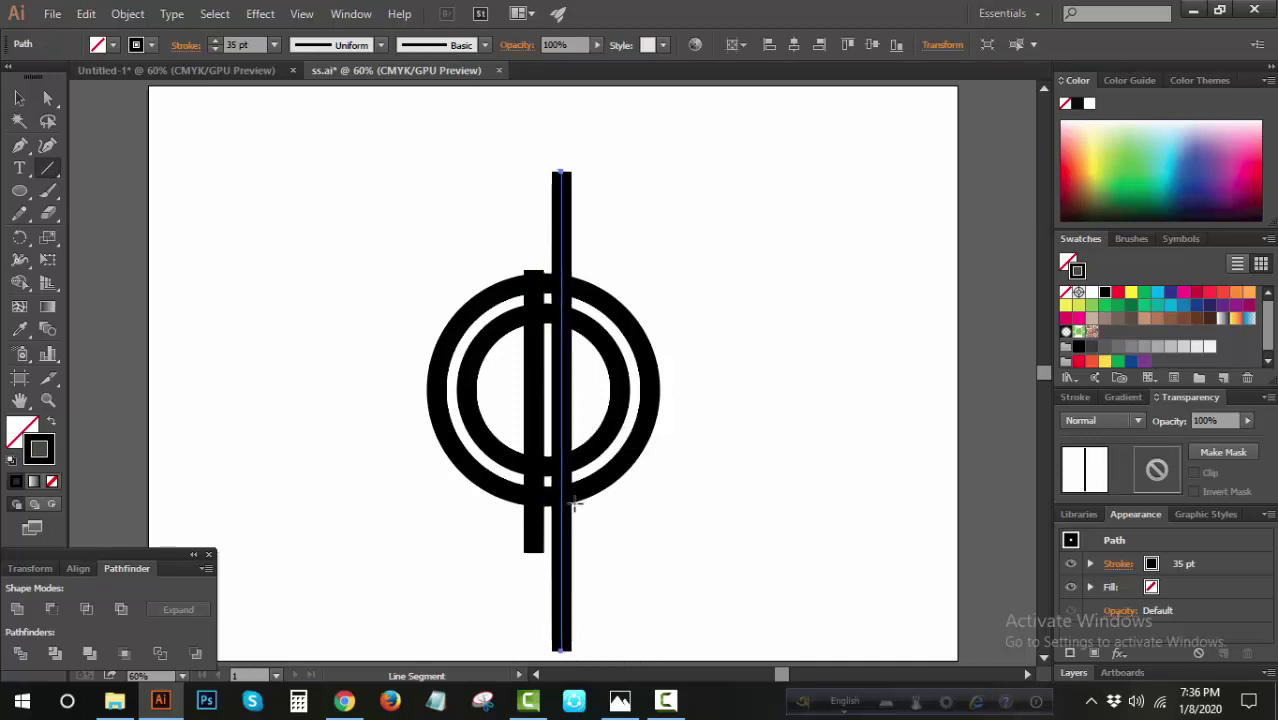
key(Right)
key(Right)
key(Right)
key(Right)
key(Right)
key(Right)
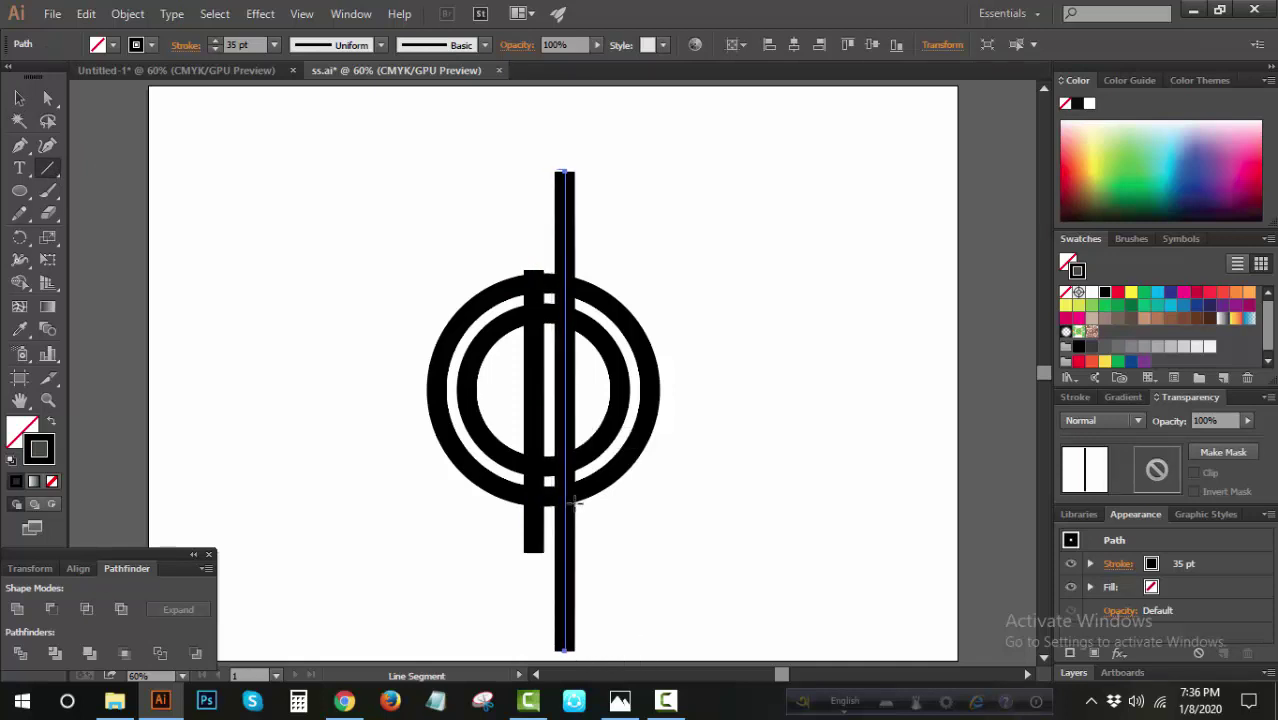
- Centre all the artwork vertically on the artboard
click(19, 98)
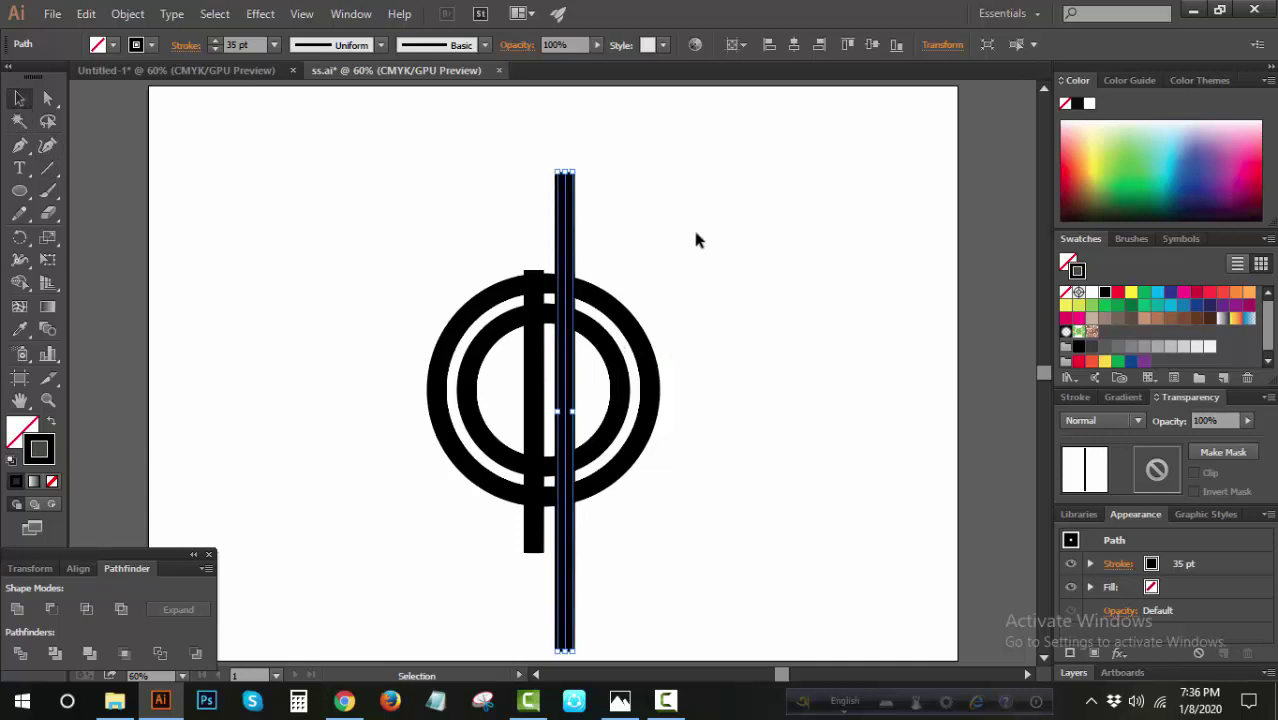
click(647, 534)
drag(670, 540, 419, 600)
right_click(822, 478)
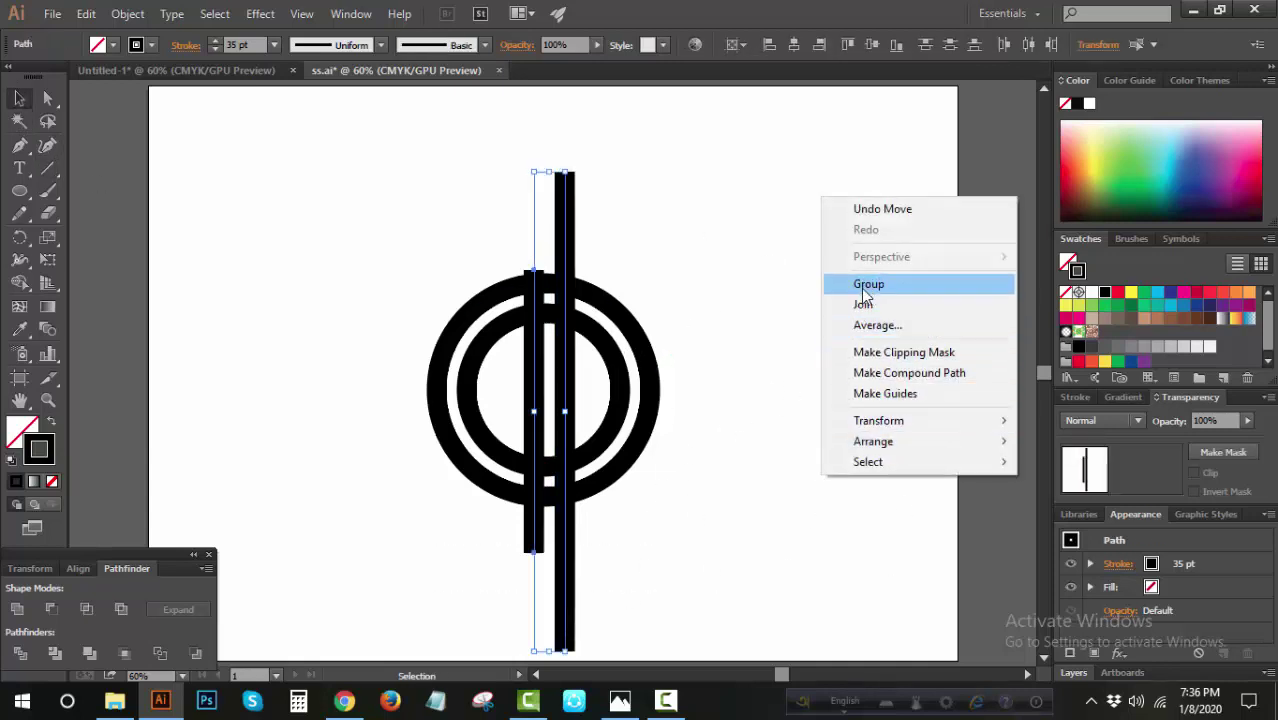
click(755, 287)
key(ctrl+a)
click(873, 45)
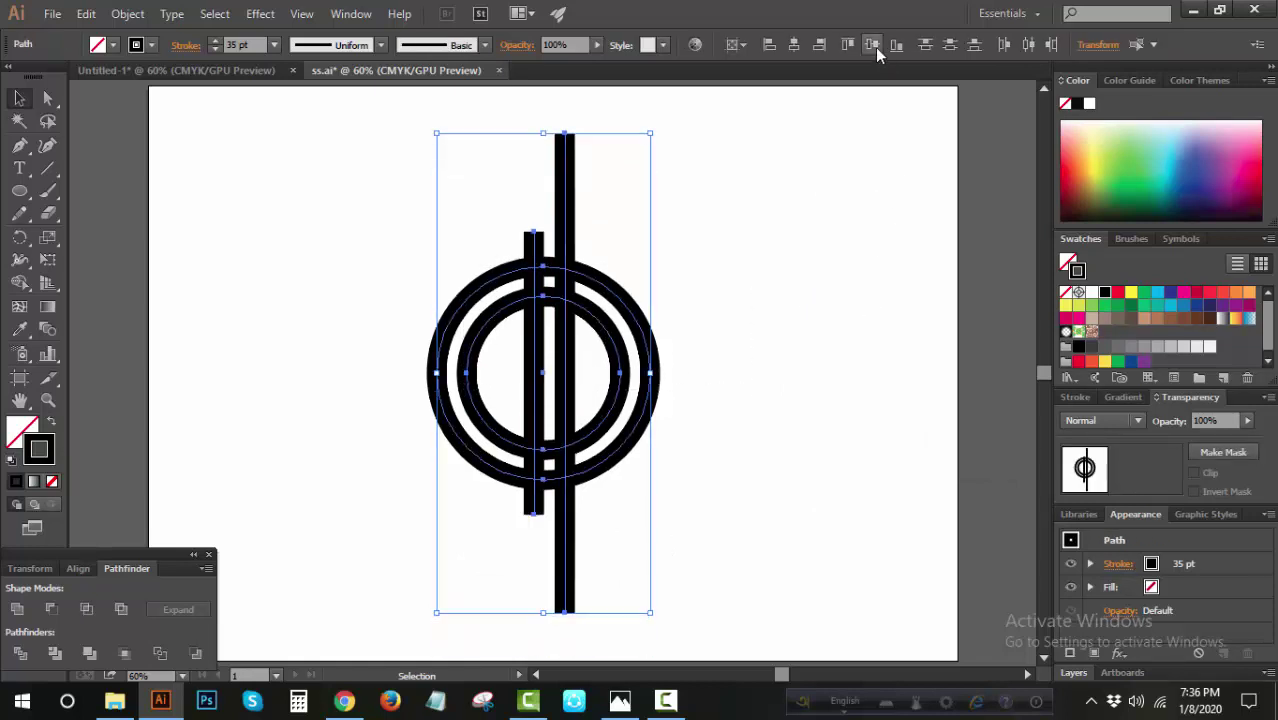
click(745, 340)
- Group the two vertical bars and centre them horizontally on the rings
drag(610, 514, 454, 566)
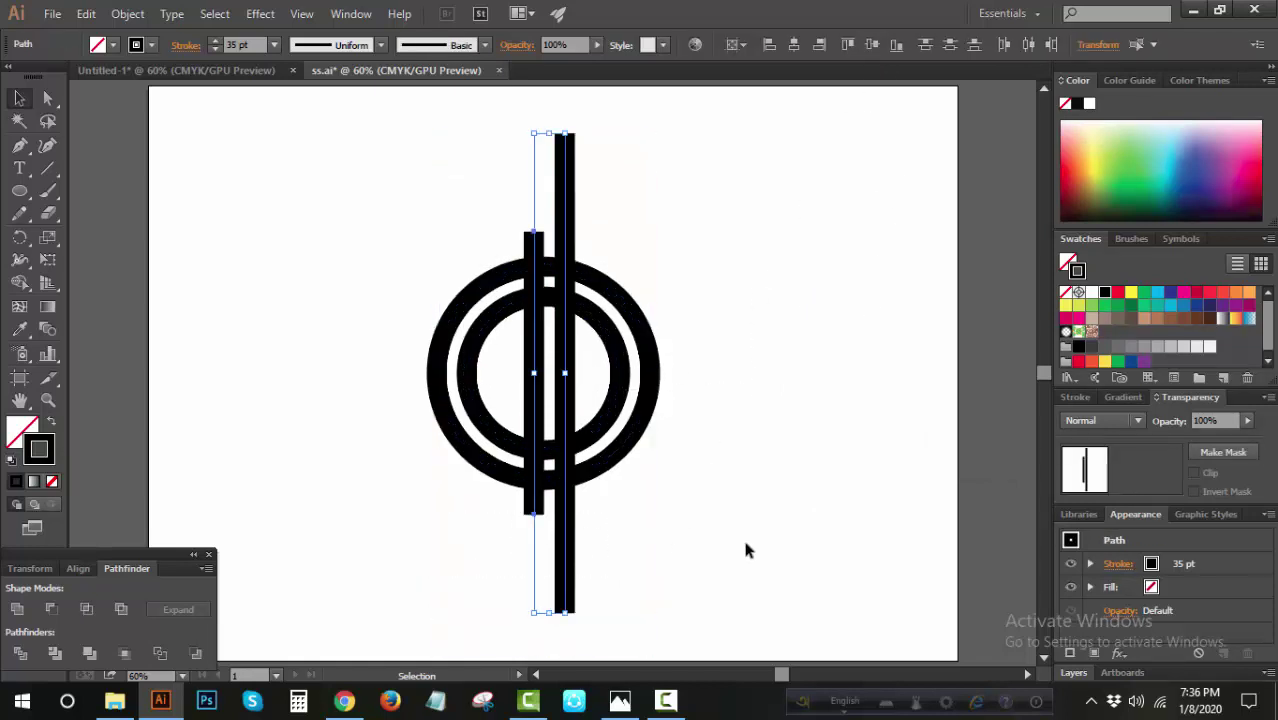
right_click(776, 490)
click(824, 289)
click(755, 266)
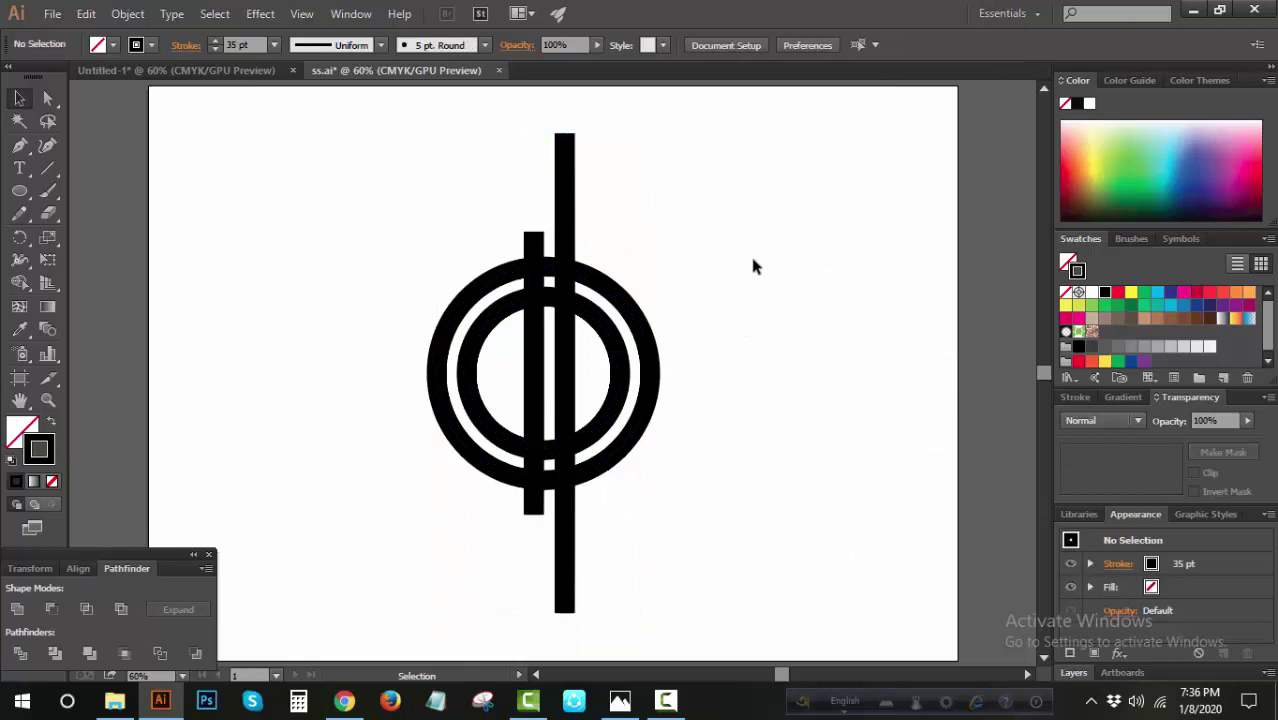
click(565, 248)
drag(770, 252, 444, 455)
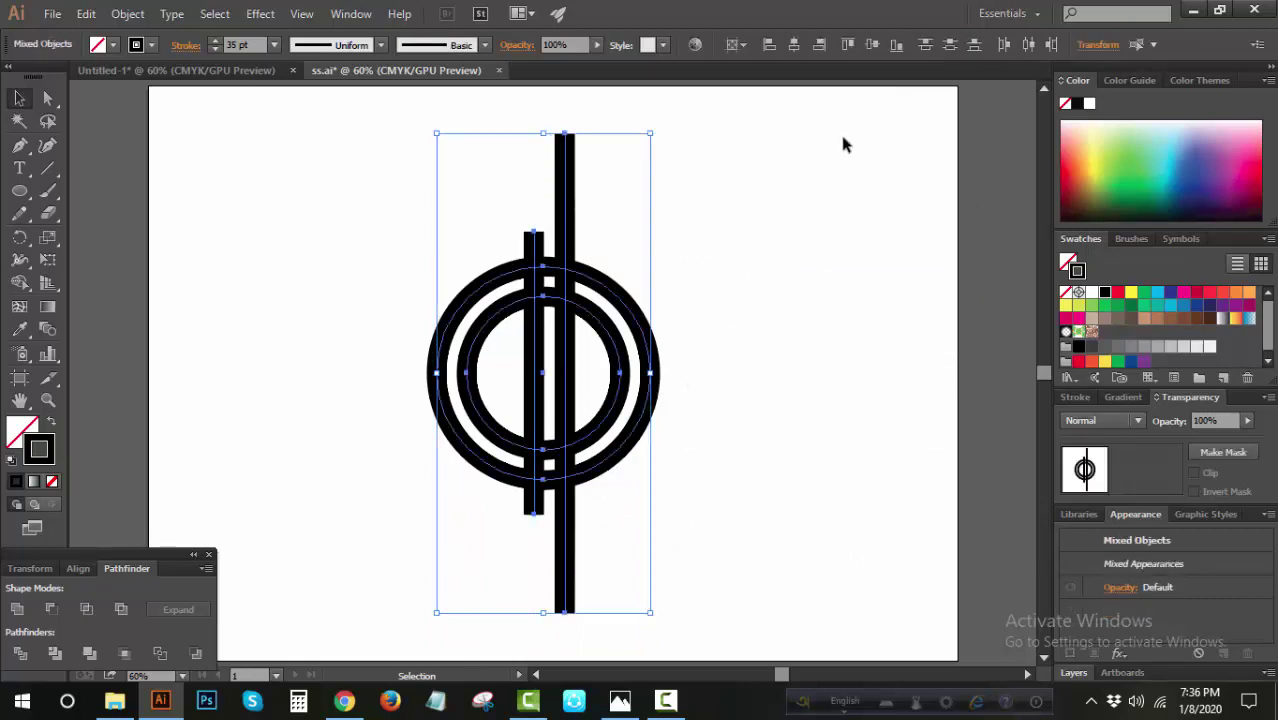
click(794, 45)
click(806, 332)
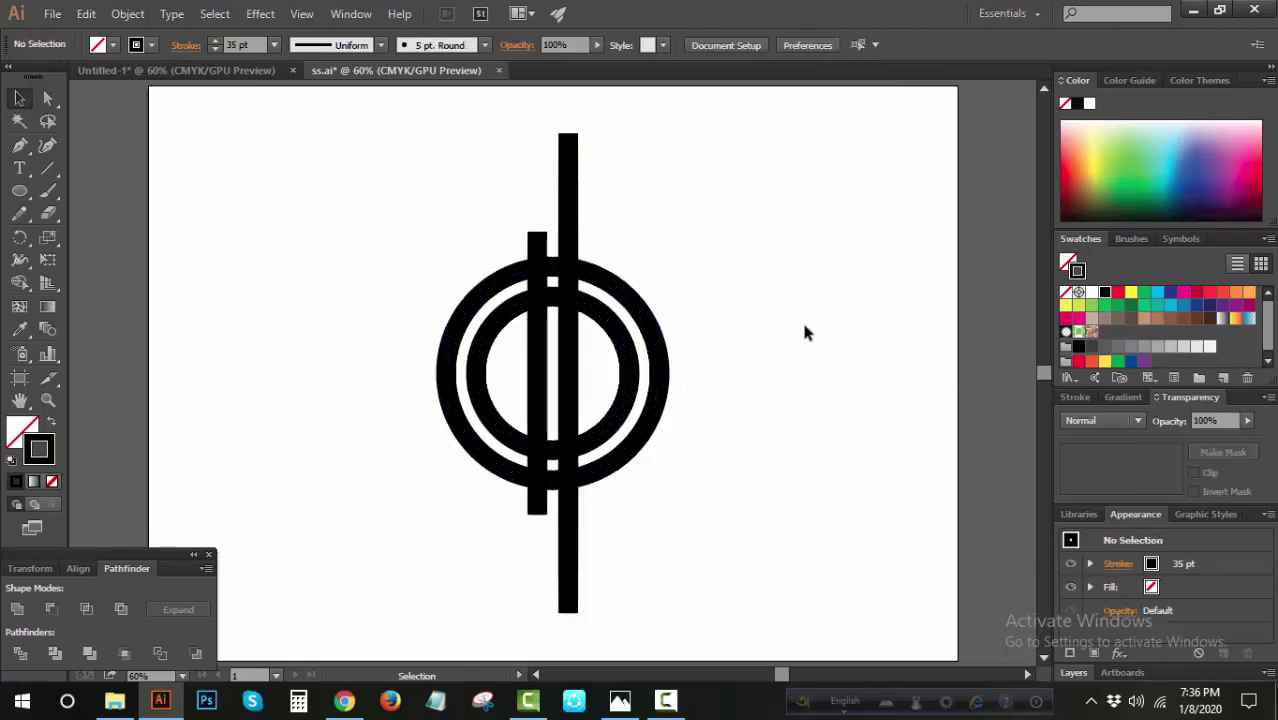
- Copy the bar group to the right, ungroup it and delete the short copied bar
click(563, 240)
drag(576, 208, 785, 249)
right_click(872, 222)
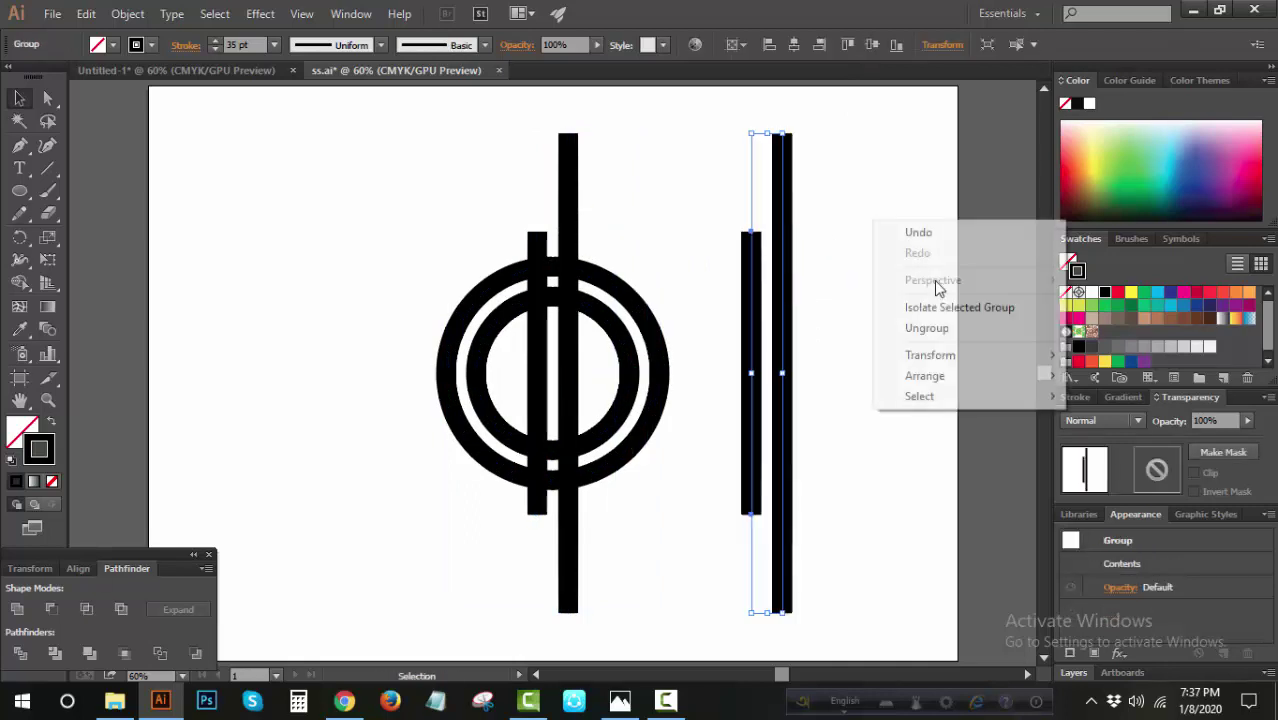
click(944, 336)
click(800, 257)
click(755, 250)
key(Delete)
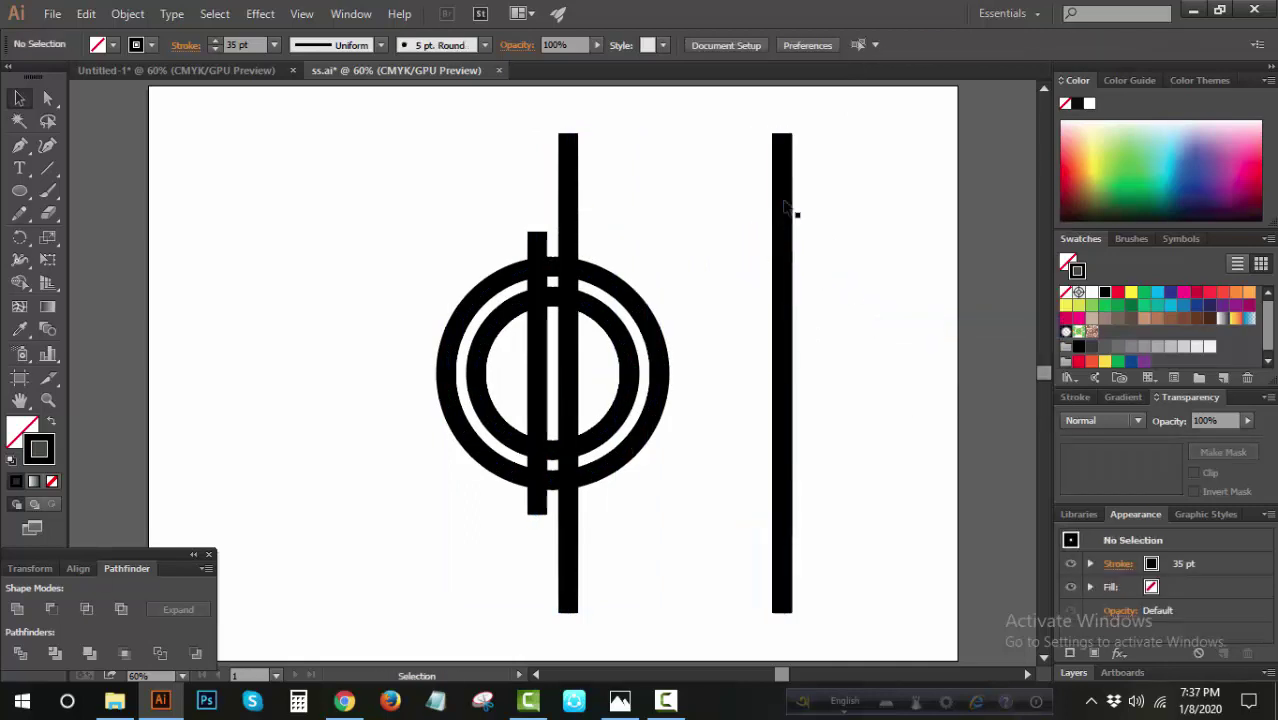
- Rotate the copied tall bar horizontal and centre it across the rings
click(785, 207)
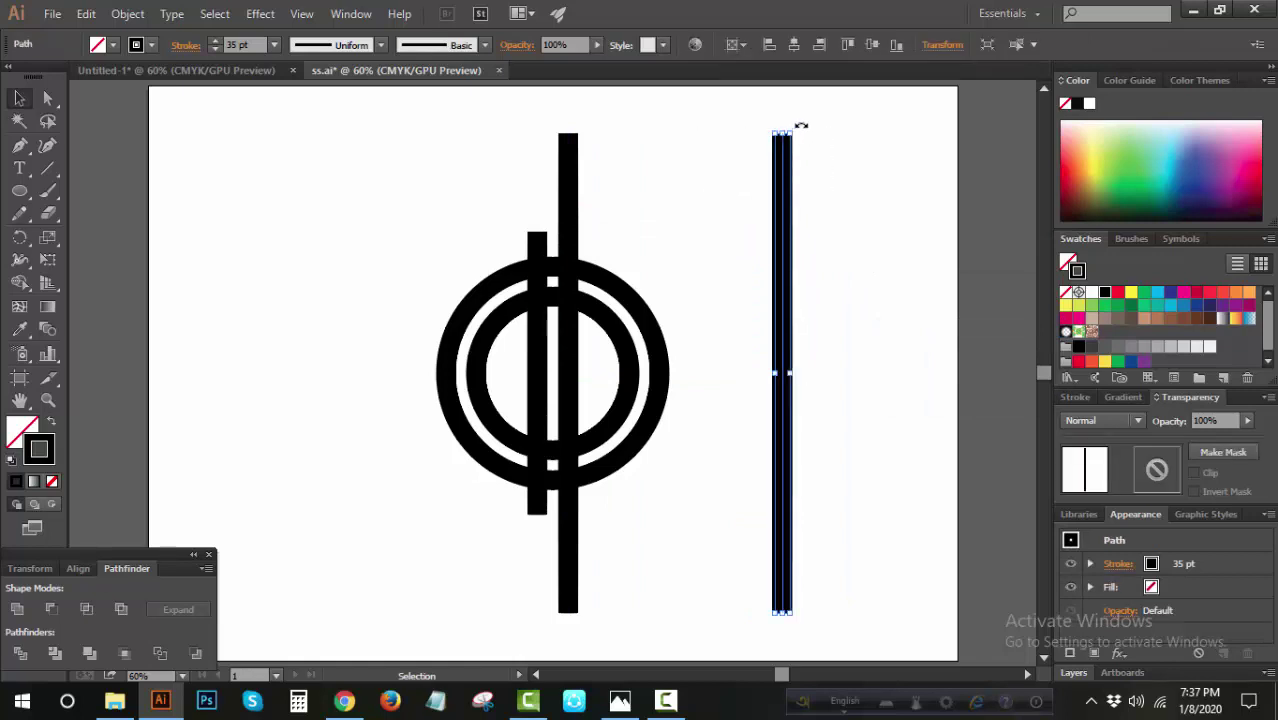
drag(801, 125, 1000, 362)
drag(791, 297, 600, 432)
click(793, 44)
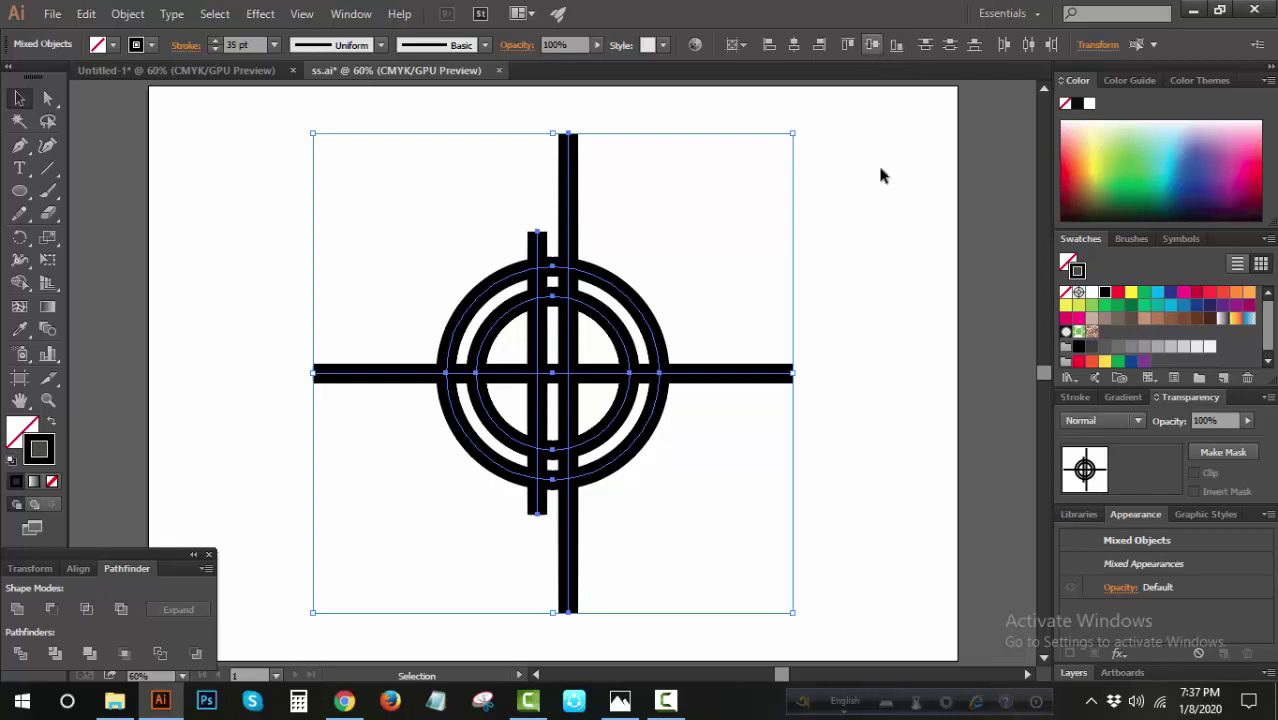
click(835, 247)
drag(712, 332, 371, 471)
click(127, 13)
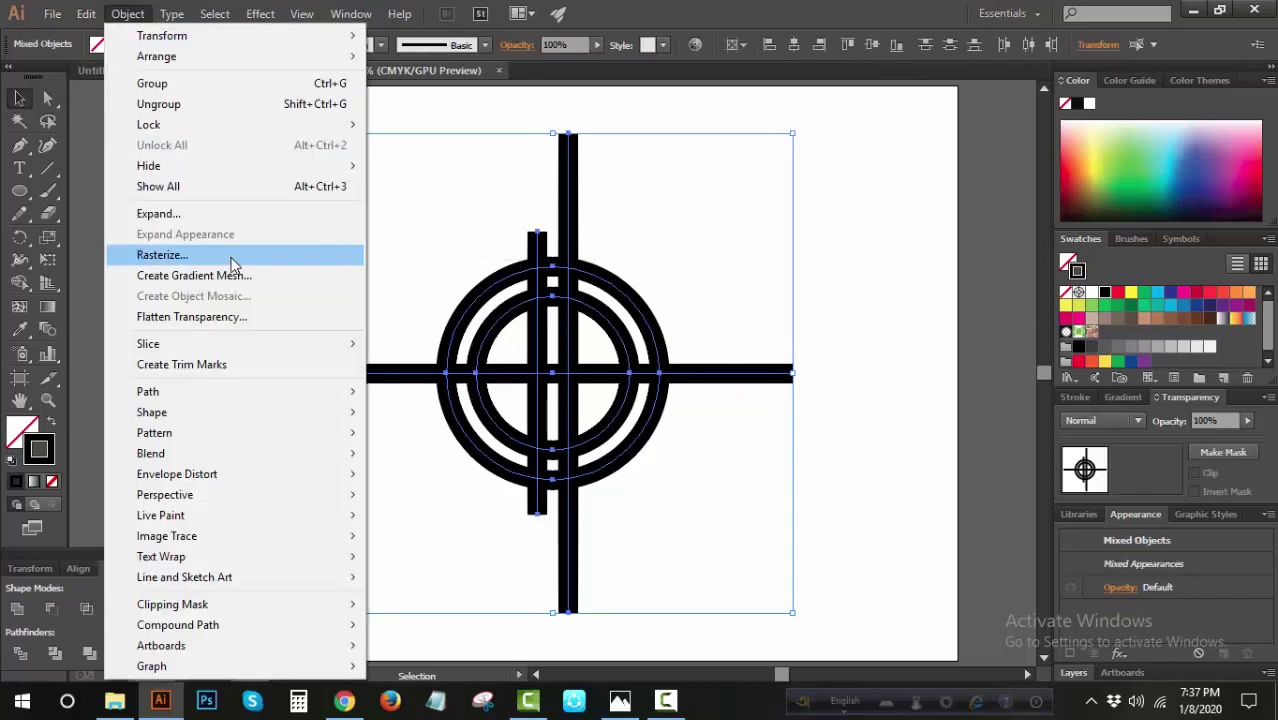
- Expand the crosshair strokes into filled shapes and reselect the group
click(175, 211)
key(Return)
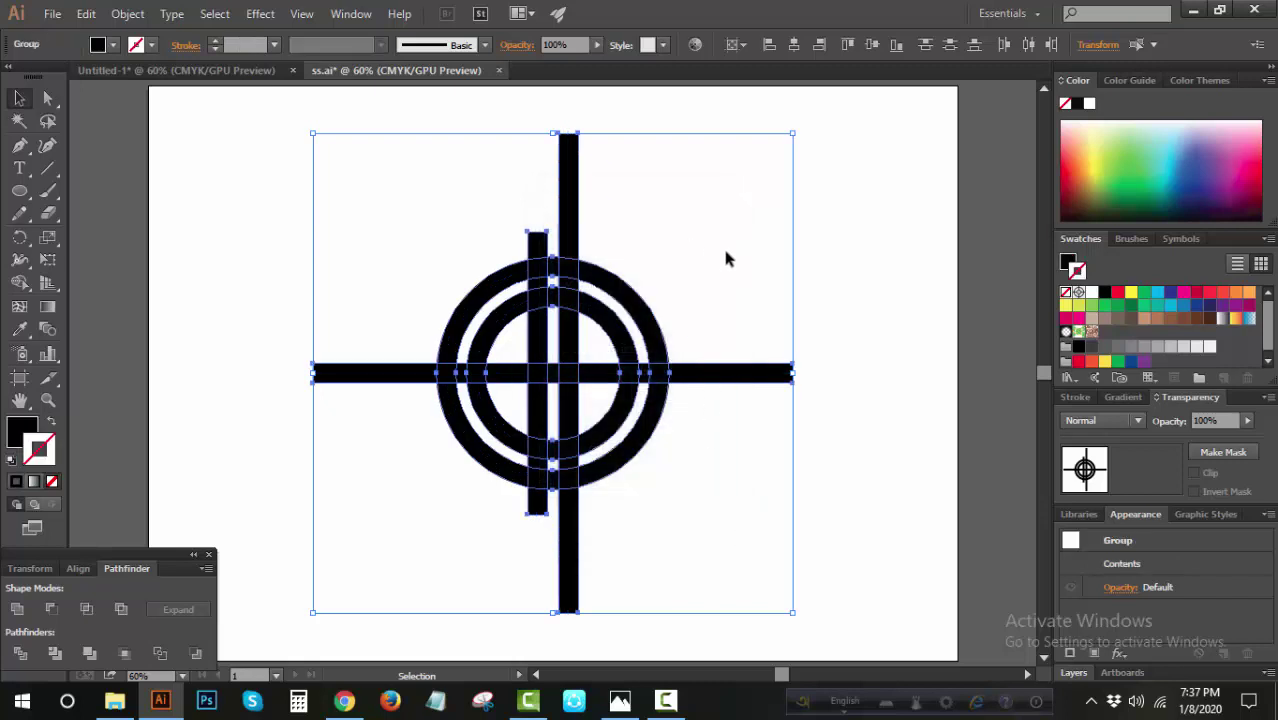
click(805, 543)
drag(685, 277, 349, 416)
- Apply a 26 pt Offset Path effect to the crosshair group
click(1119, 654)
click(1037, 273)
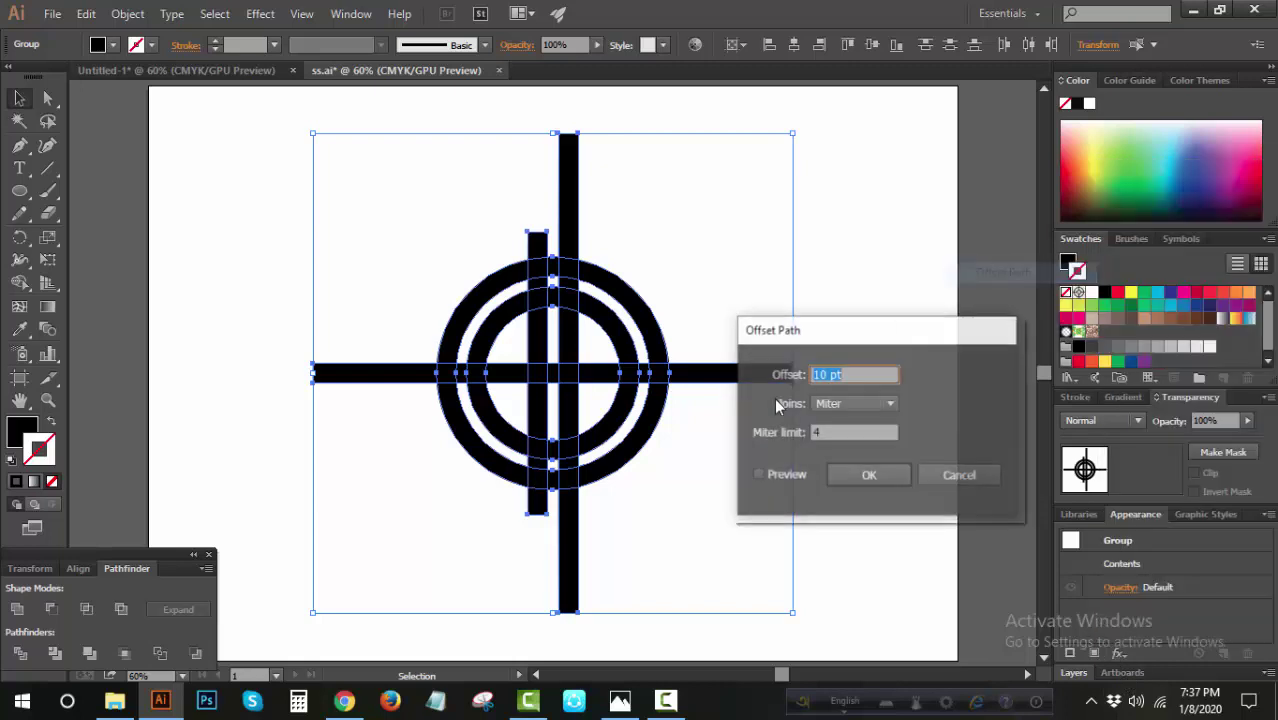
click(758, 475)
click(855, 373)
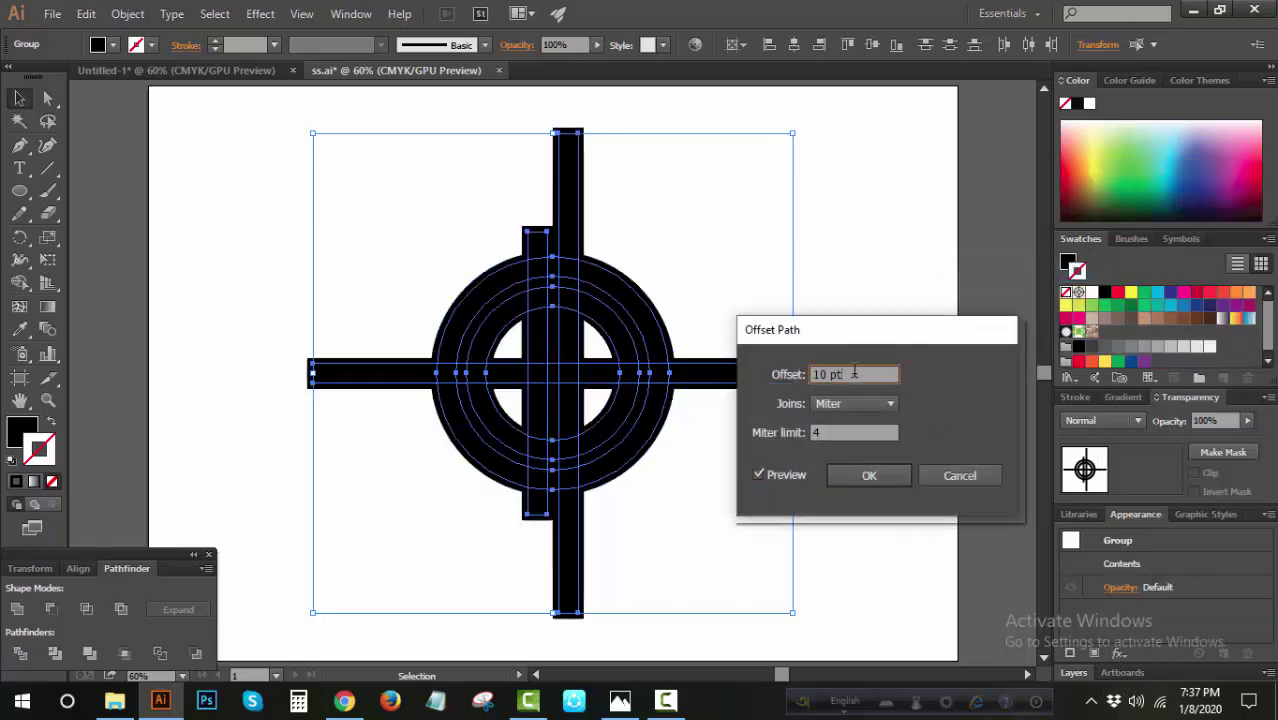
key(Up)
key(Up)
key(Up)
key(Up)
key(Up)
key(Up)
key(Up)
key(Up)
key(Up)
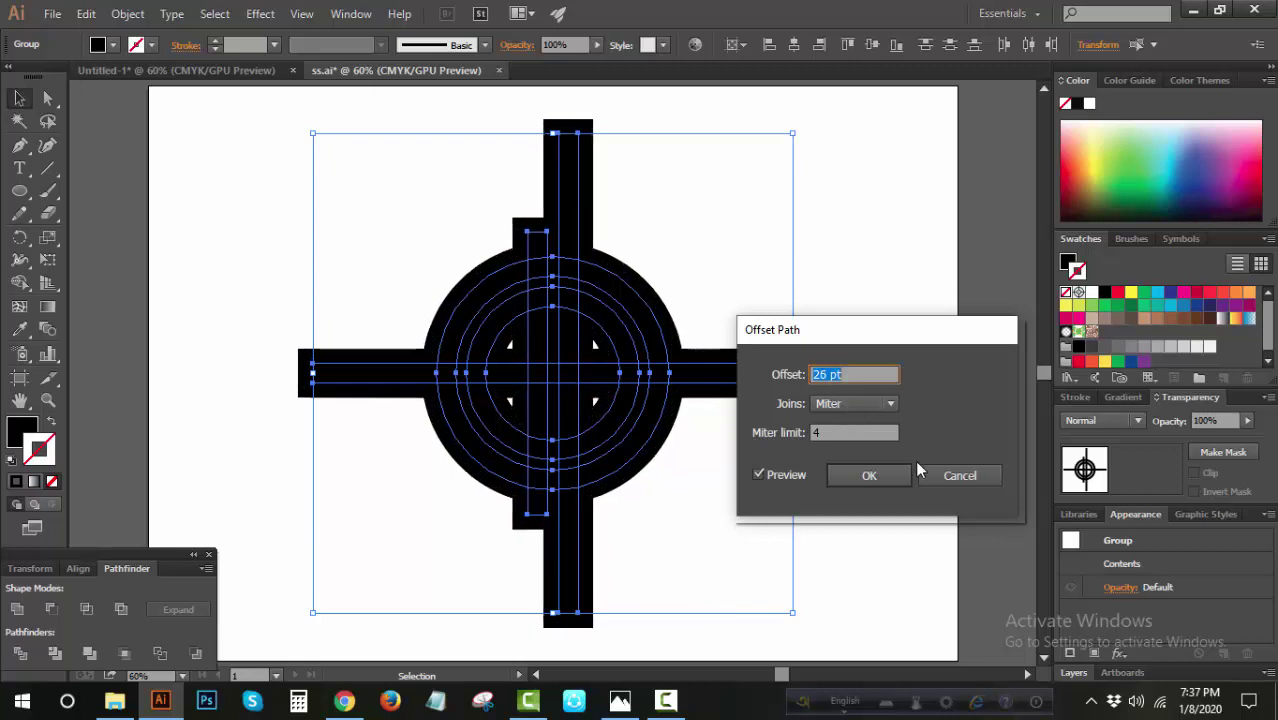
key(Up)
key(Up)
key(Up)
click(877, 474)
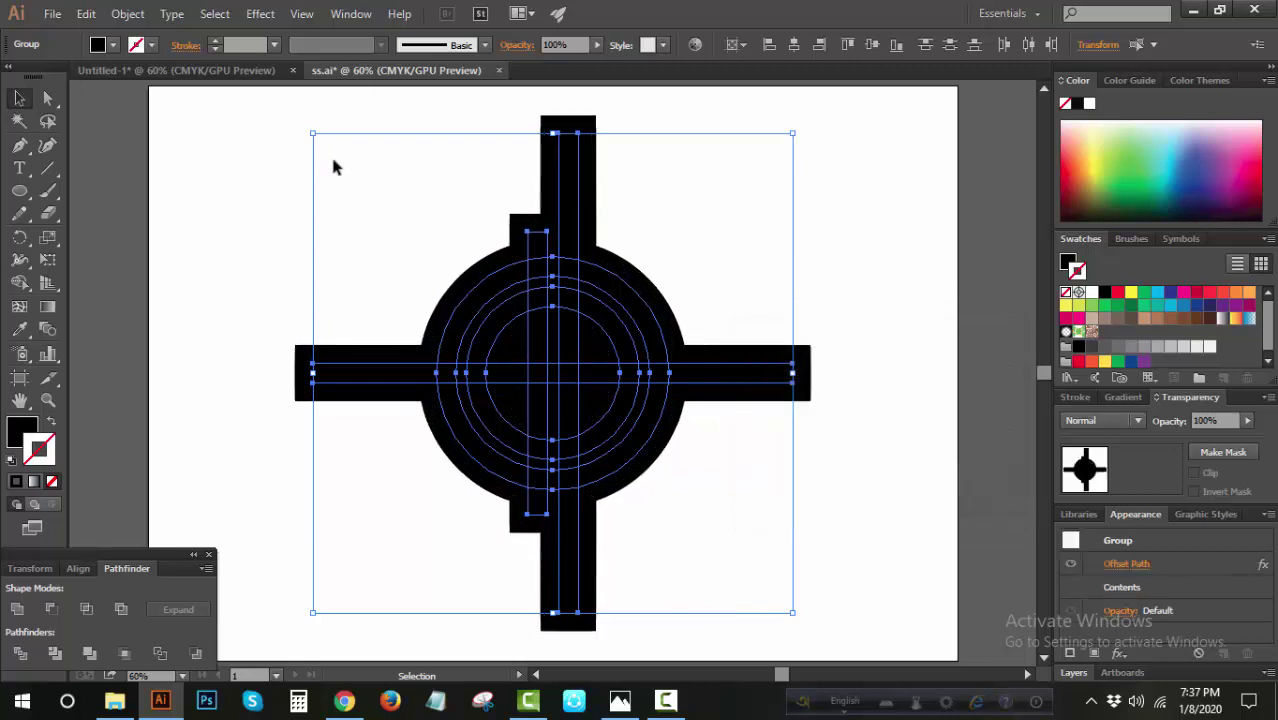
- Expand the offset appearance into shapes with no stroke and an orange (C=0 M=50 Y=100 K=0) fill
click(128, 14)
click(185, 234)
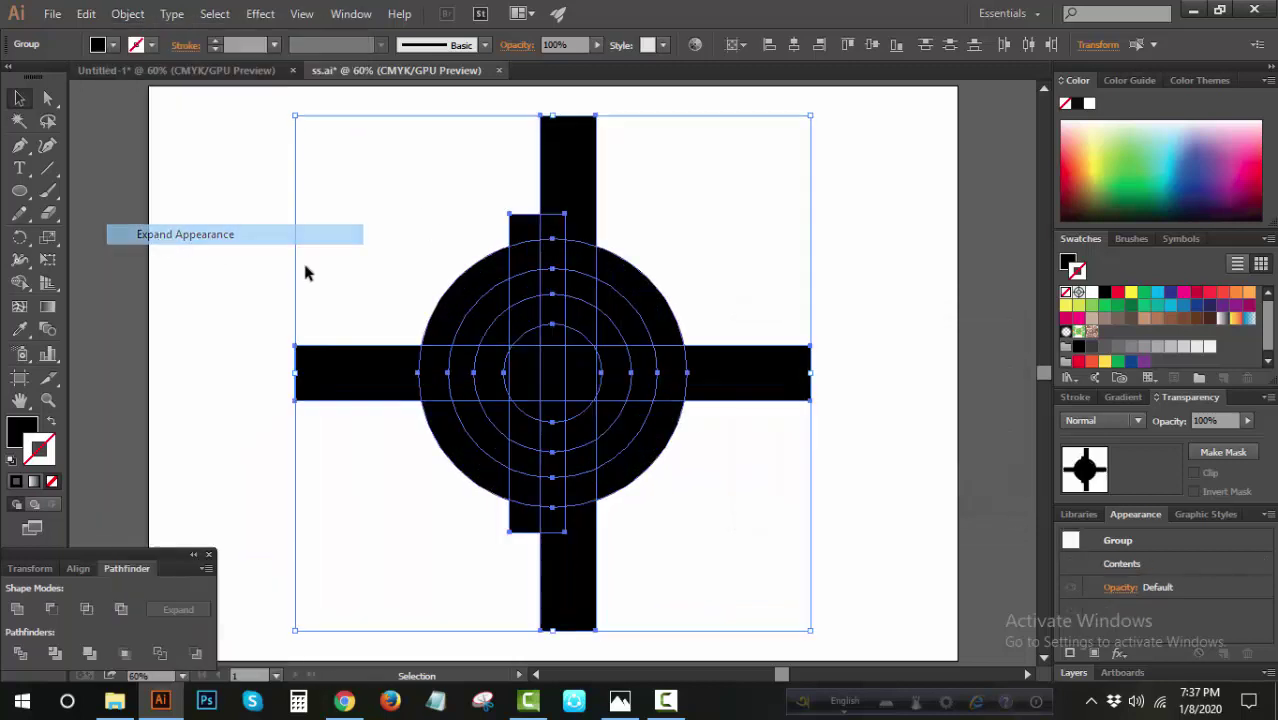
click(1249, 292)
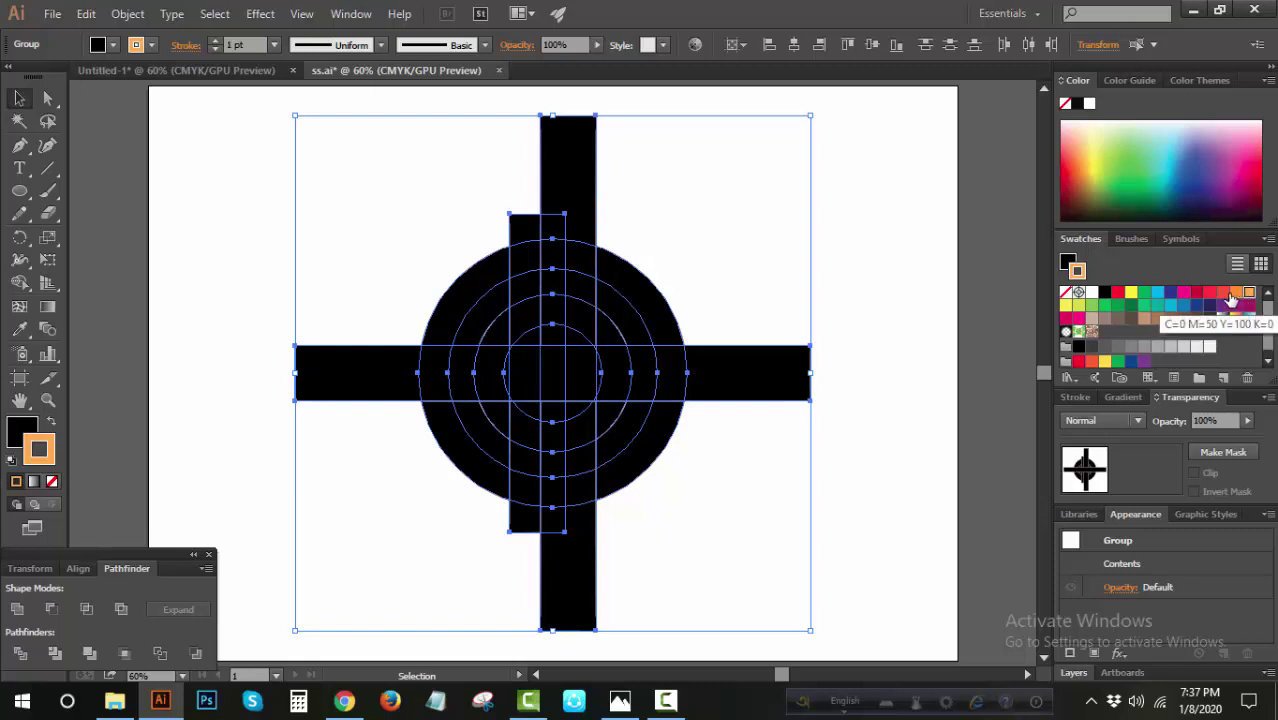
click(53, 481)
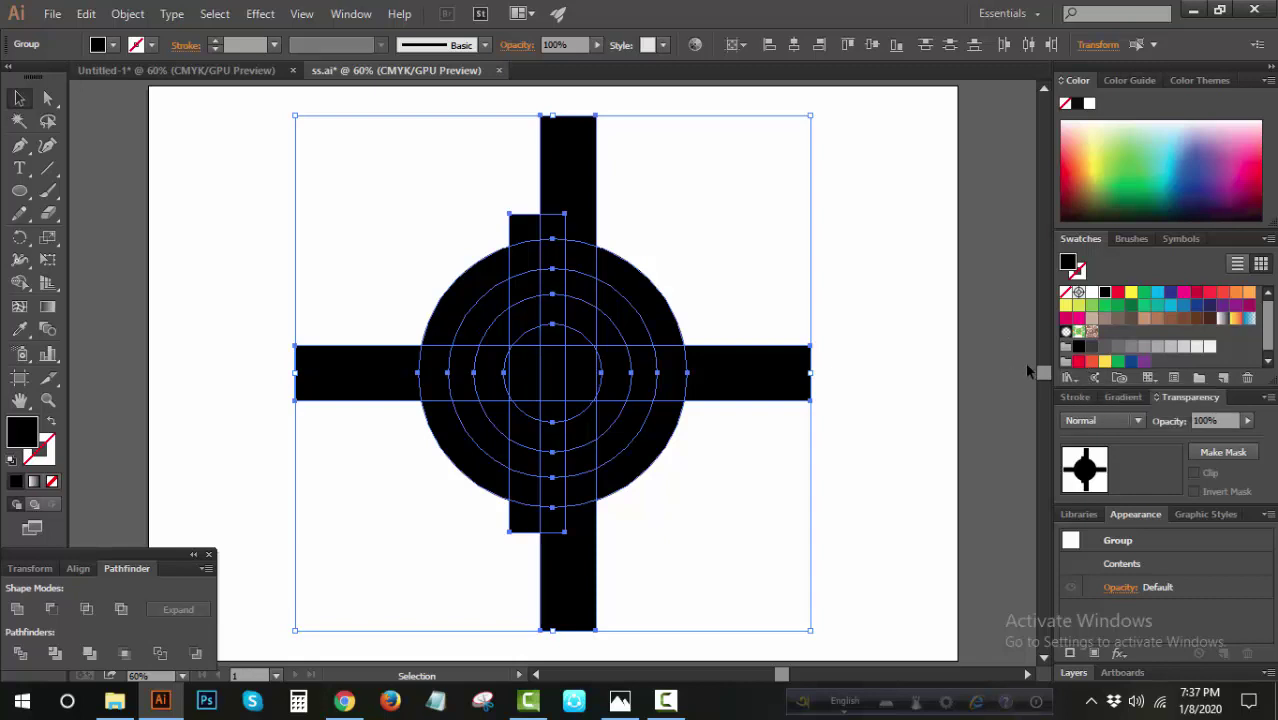
click(1249, 292)
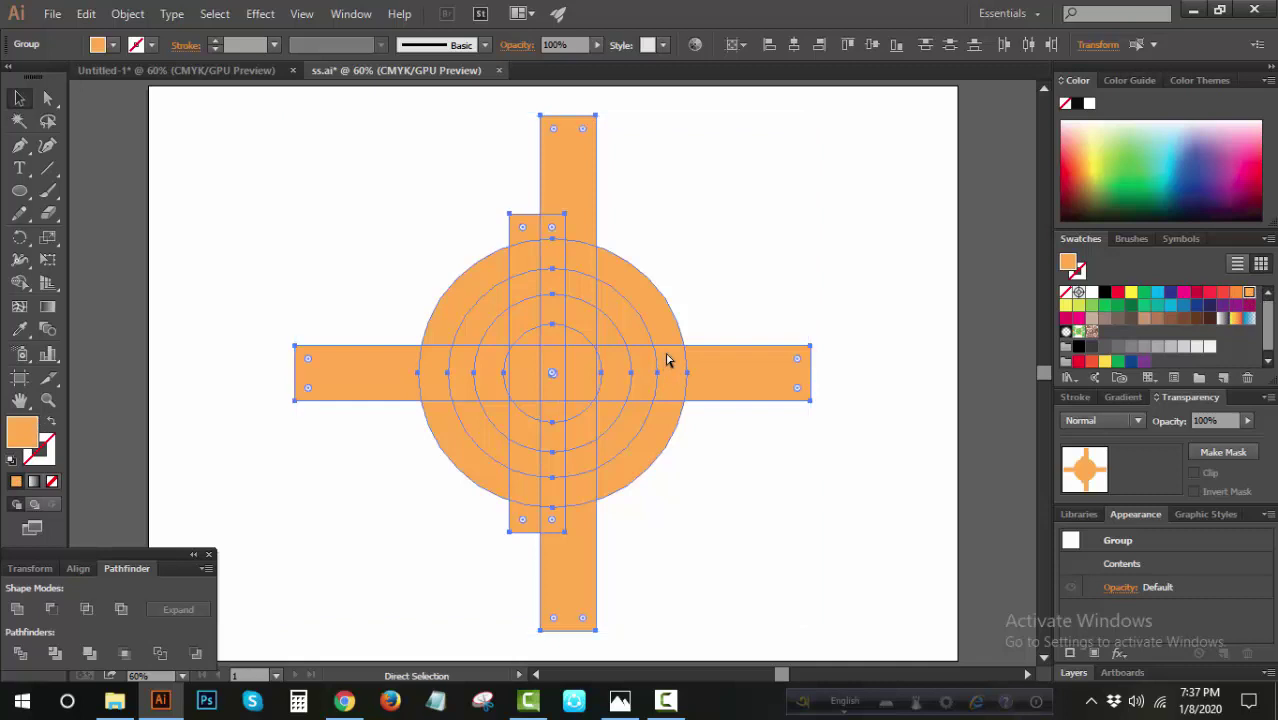
- Divide the overlapping artwork, ungroup it, and delete all the orange pieces
drag(738, 222, 318, 514)
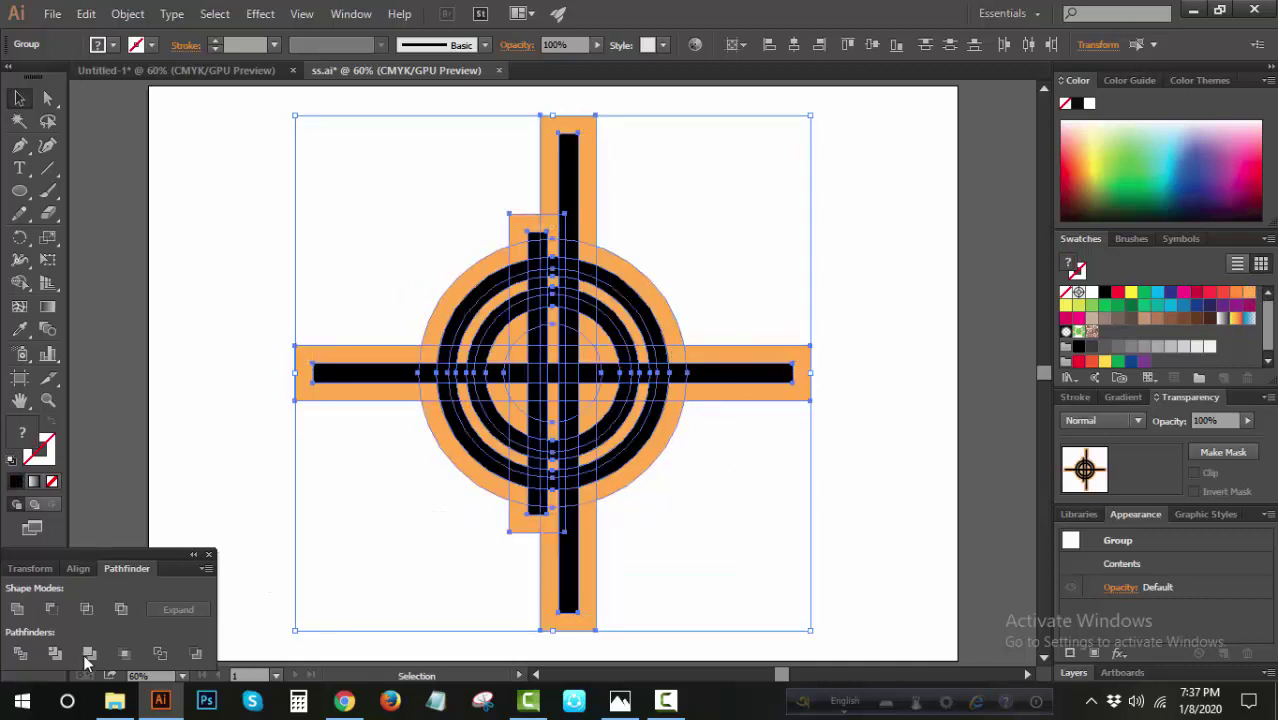
click(25, 657)
right_click(337, 220)
click(371, 322)
click(188, 237)
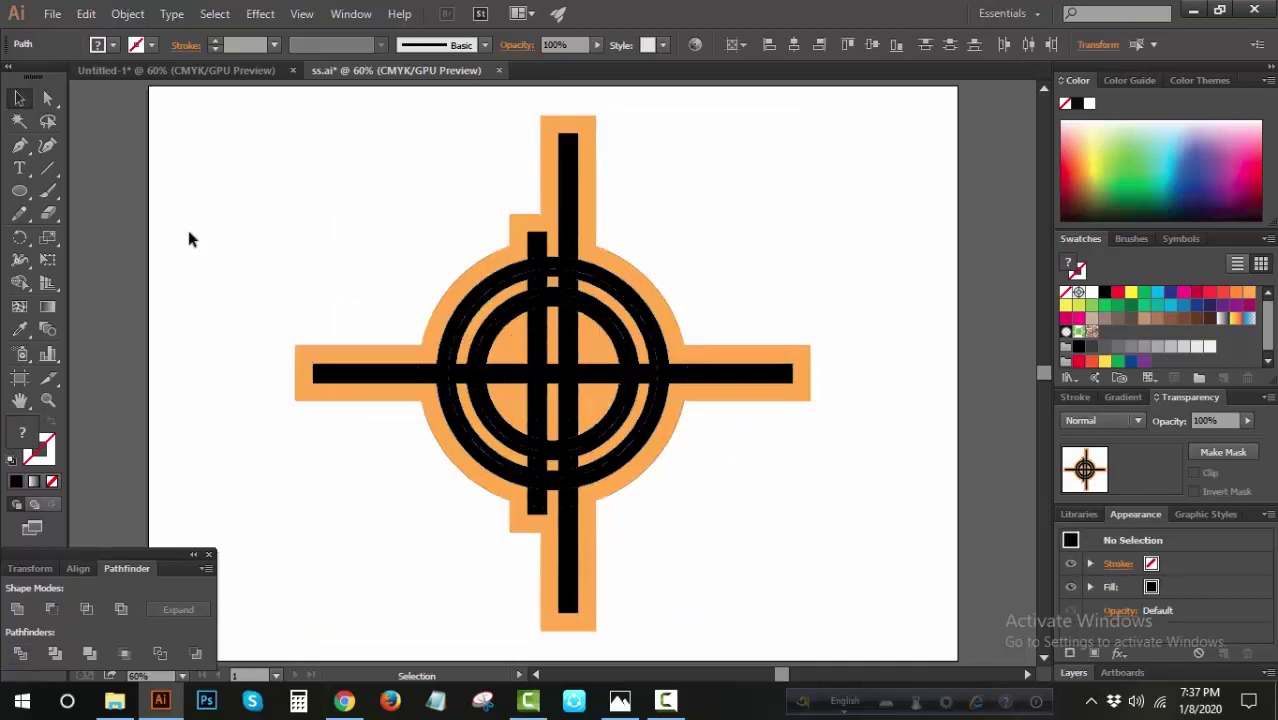
click(20, 123)
click(390, 352)
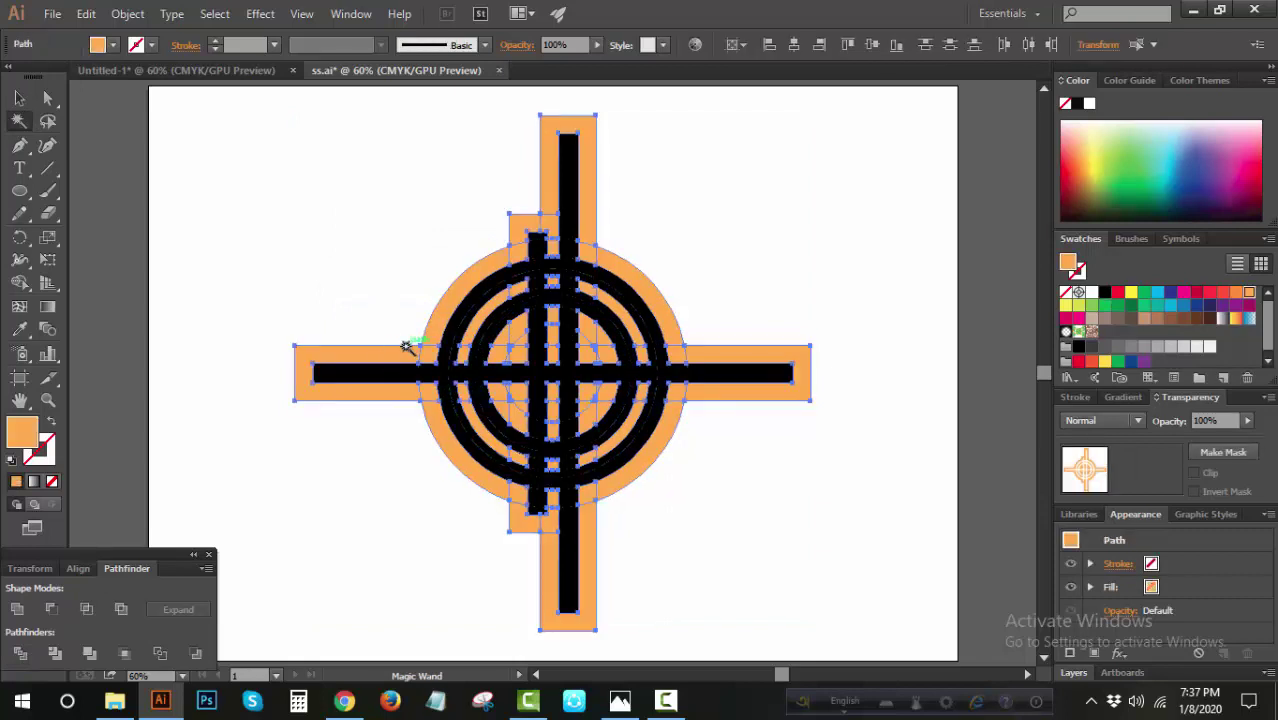
key(Delete)
- Delete the bar and stub sticking out above the rings
click(19, 98)
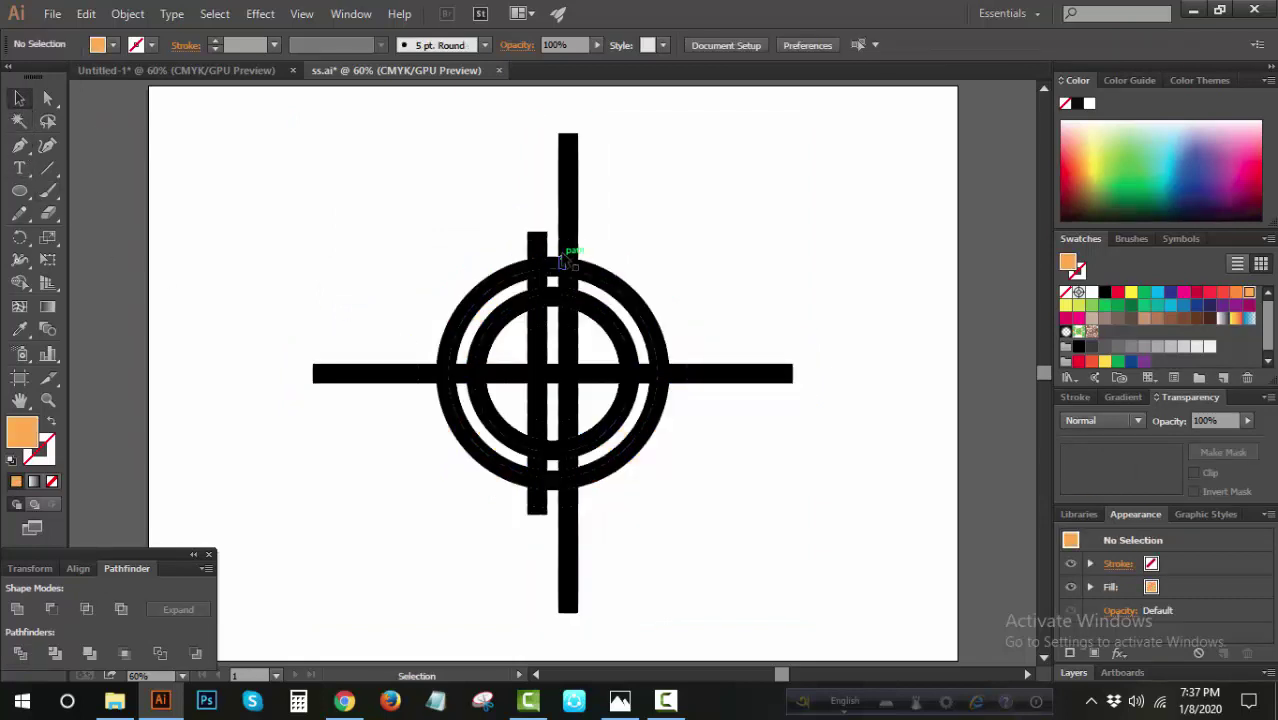
click(563, 246)
click(585, 252)
click(573, 238)
key(Delete)
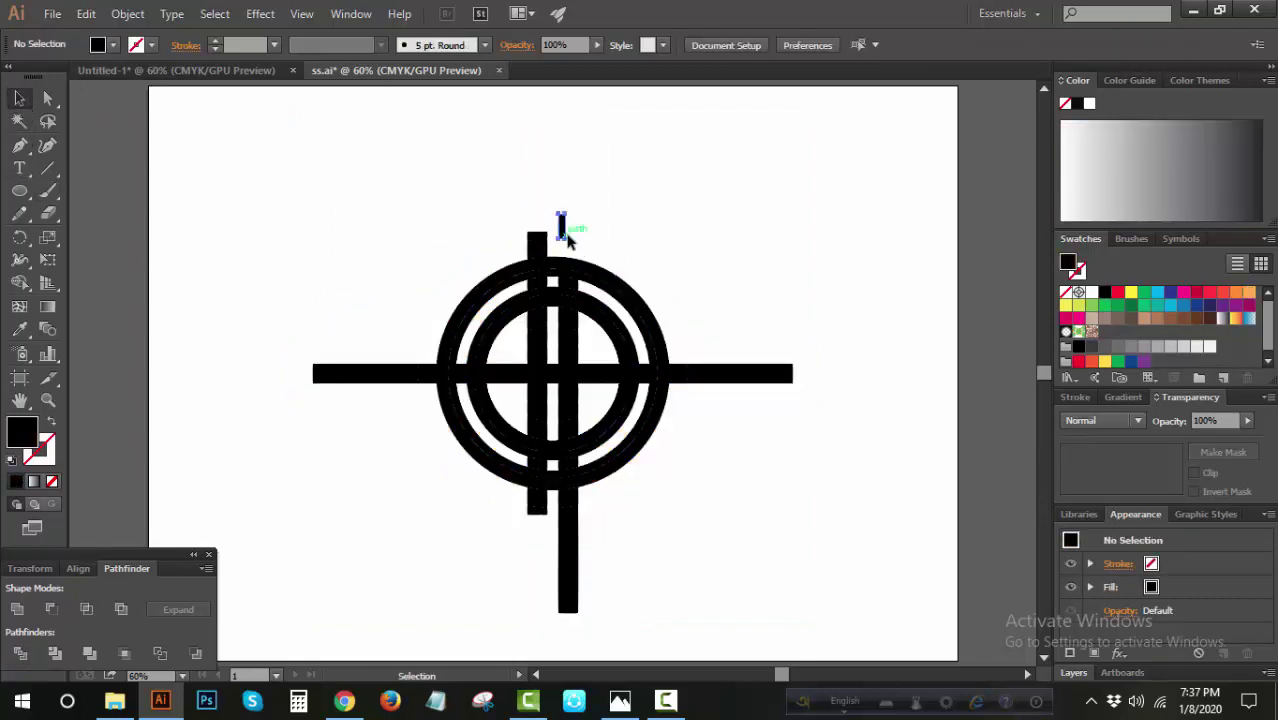
click(537, 245)
key(Delete)
- Delete the right arm, lower bar and left arm outside the rings, then zoom in on the circle
drag(753, 425, 749, 410)
key(Delete)
drag(596, 502, 548, 537)
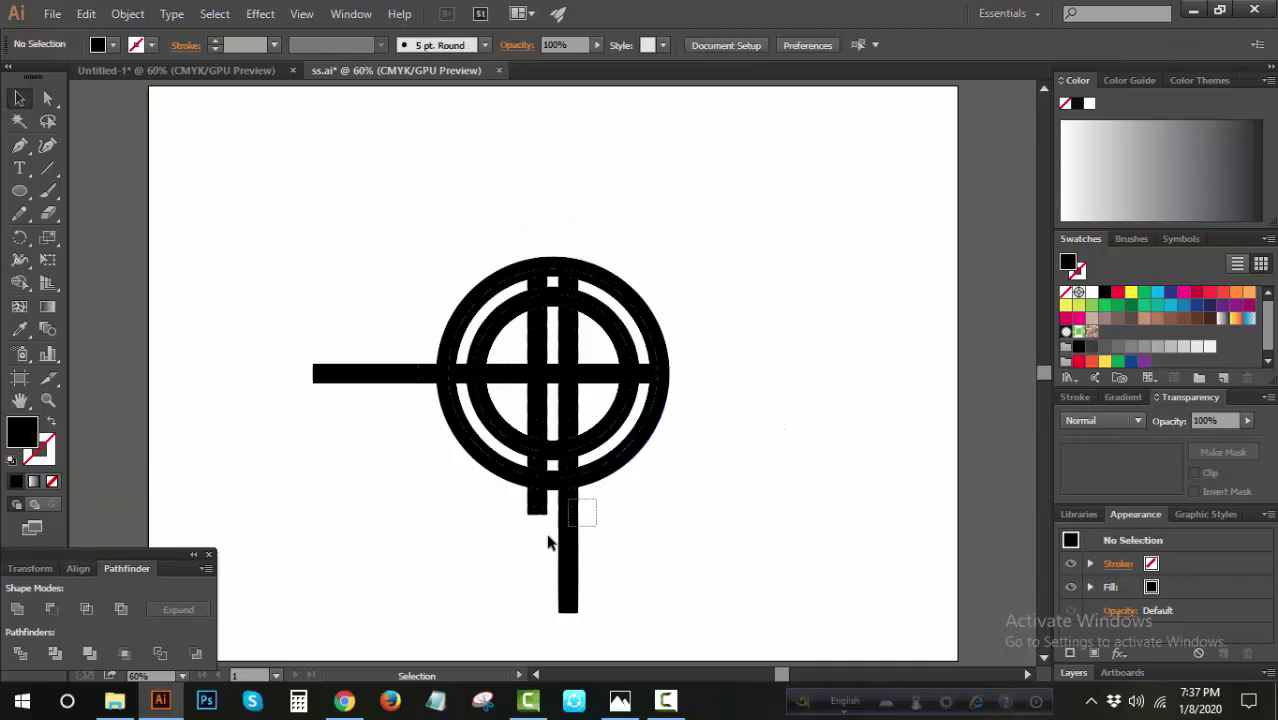
key(Delete)
drag(320, 298, 440, 412)
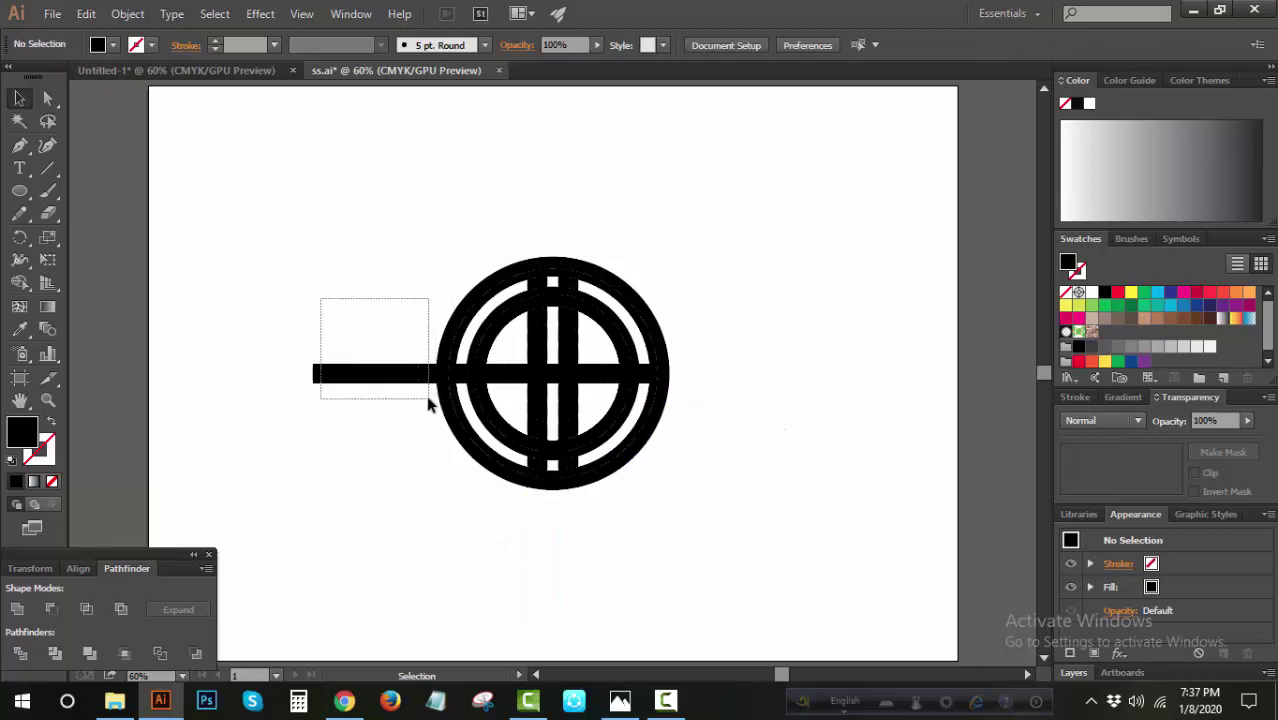
key(Delete)
click(47, 400)
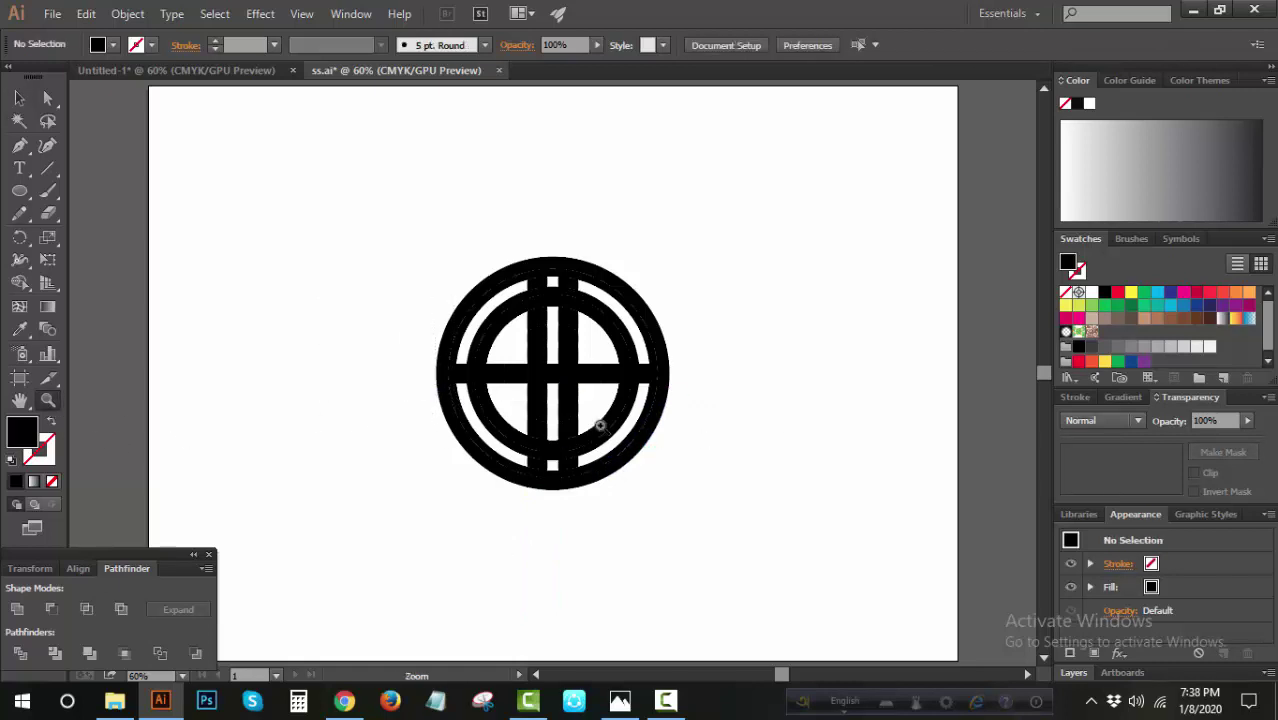
drag(600, 424, 638, 447)
- Undo the stray reshaping edits and cut a gap in the outer ring's lower left
click(19, 98)
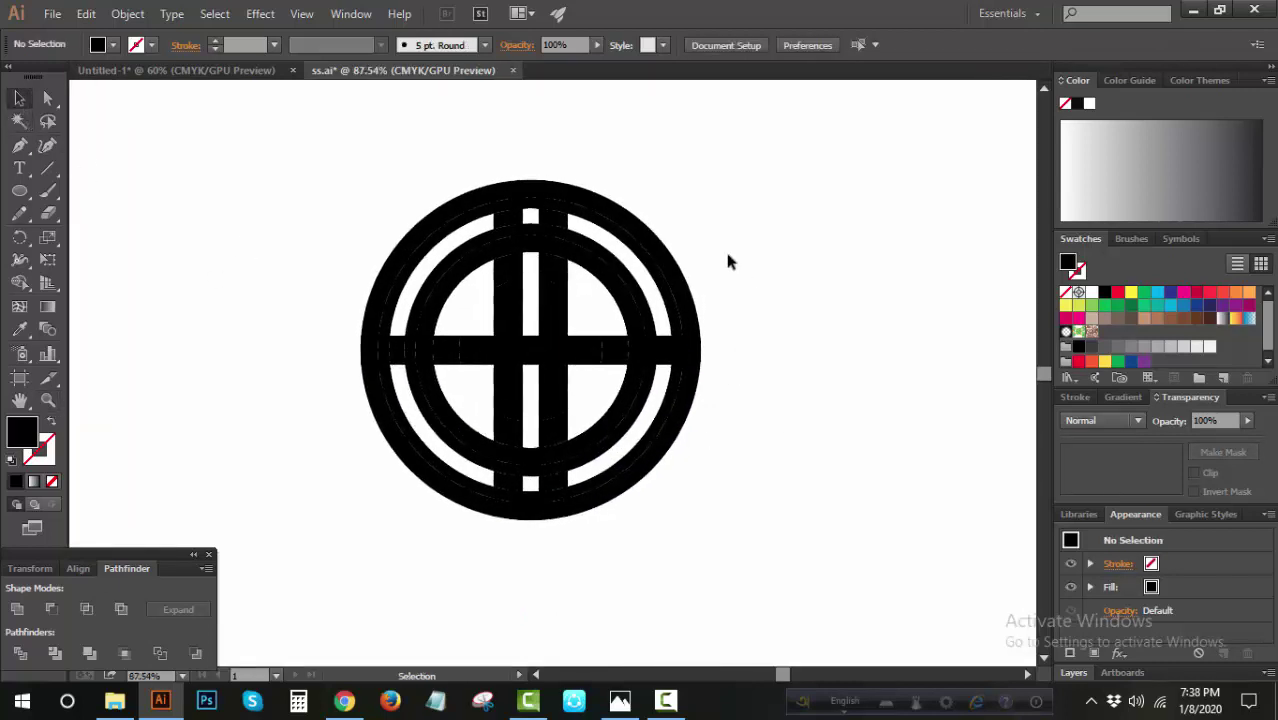
drag(530, 245, 505, 220)
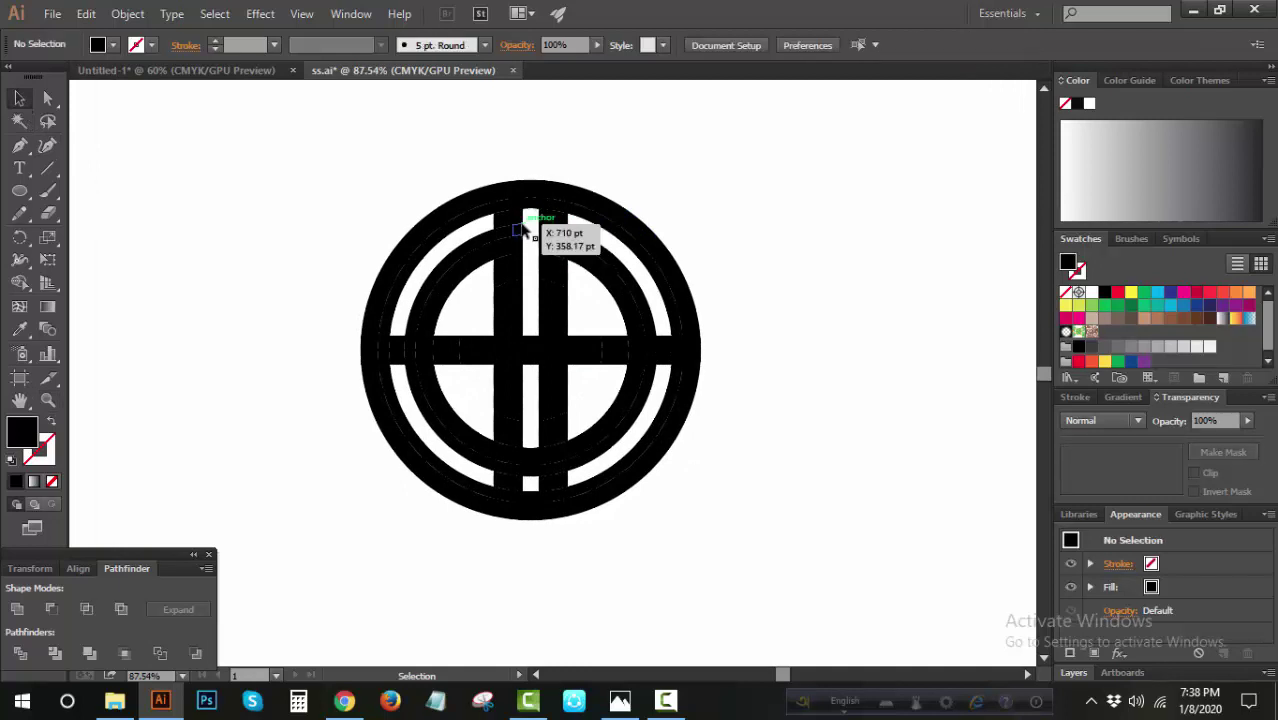
key(ctrl+z)
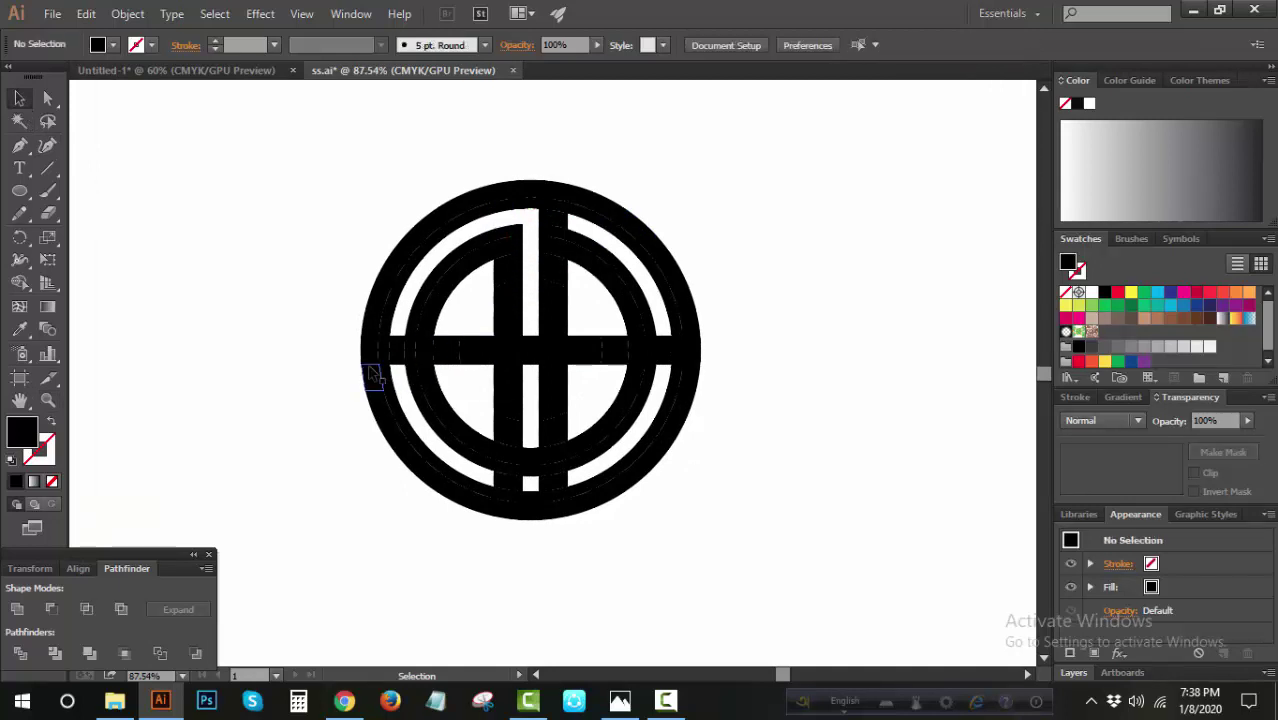
key(ctrl+z)
mouse_move(530, 503)
mouse_down()
mouse_move(490, 495)
mouse_move(530, 474)
mouse_up()
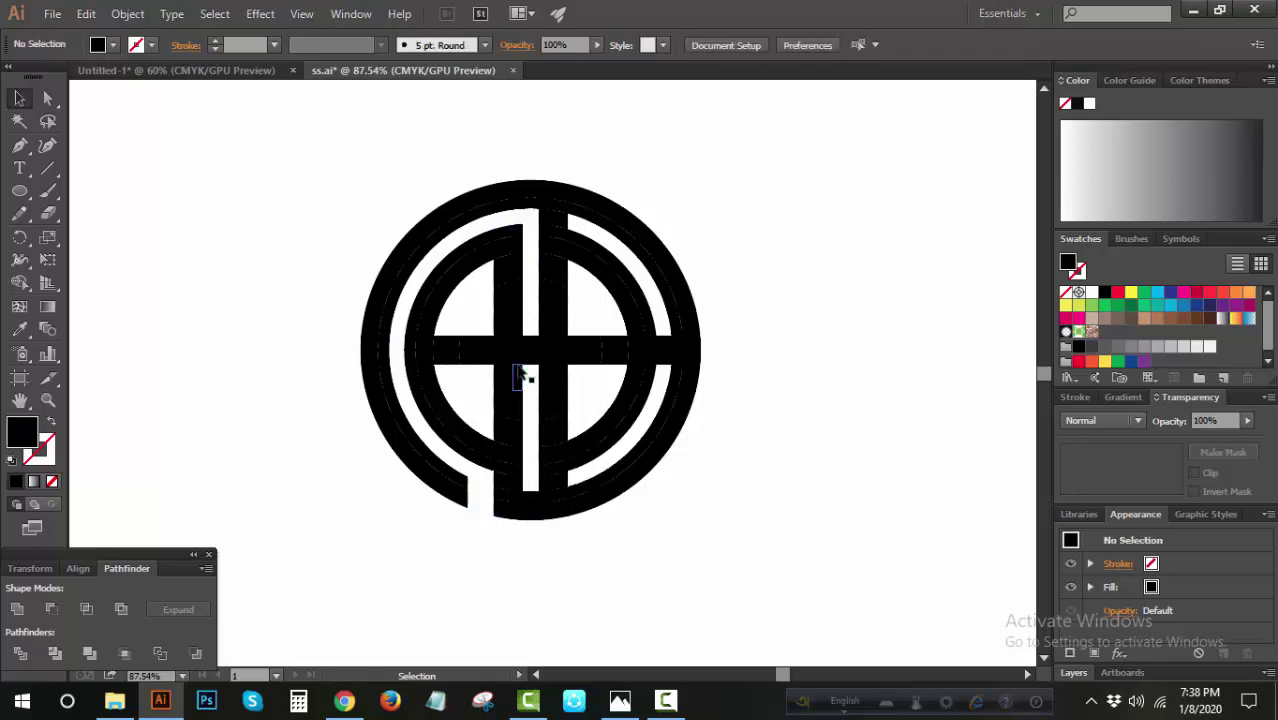
- Delete the vertical bar piece, the cross-centre piece, and the lower-right and upper-arc fragments
click(516, 320)
key(Delete)
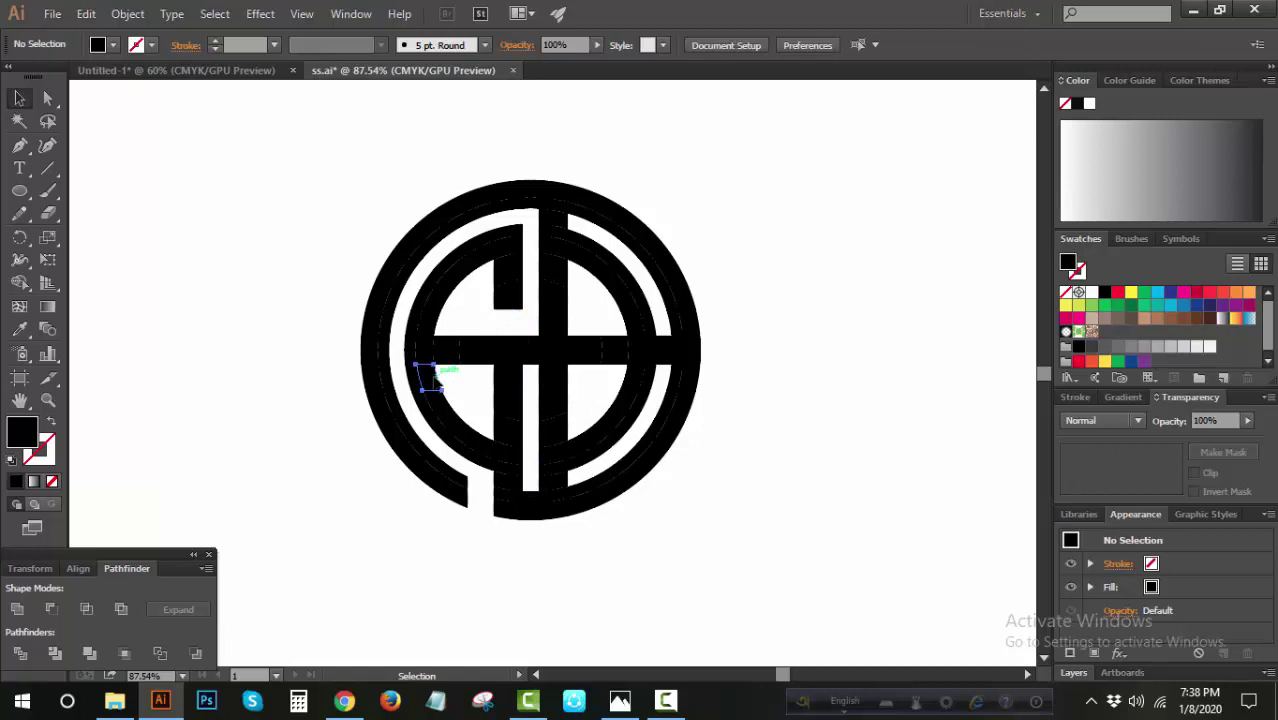
click(531, 358)
key(Delete)
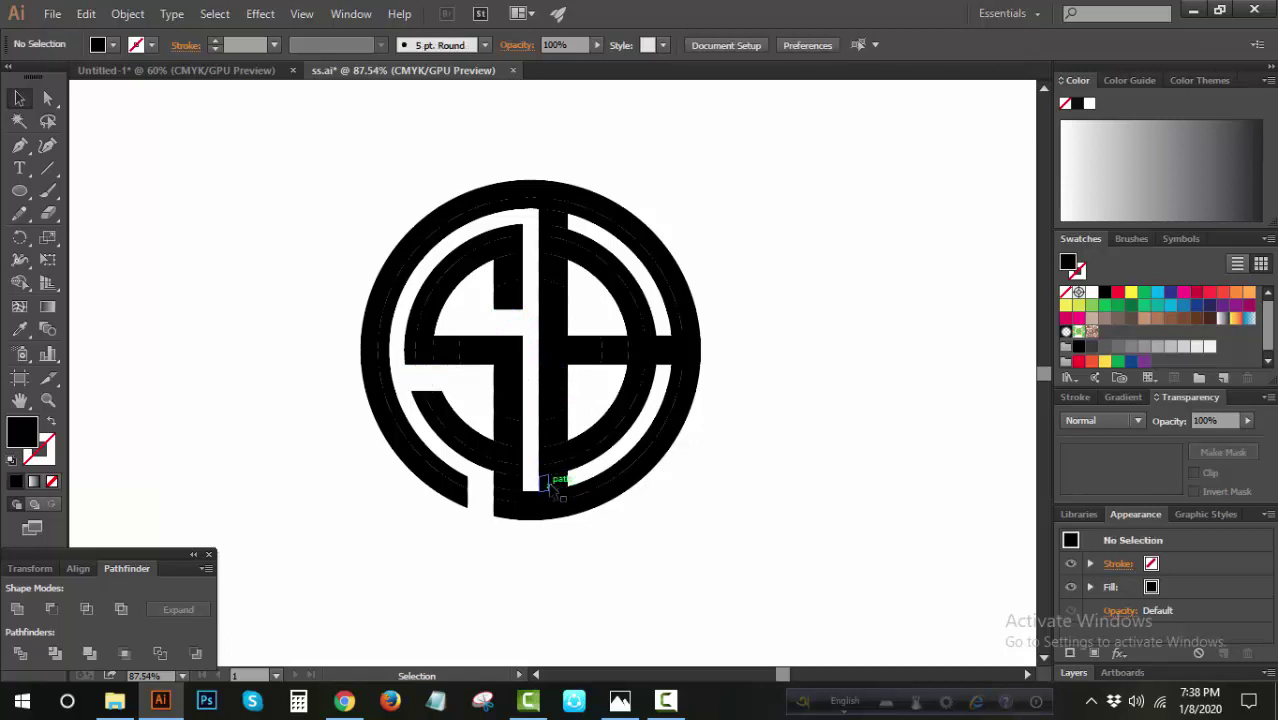
click(615, 462)
key(Delete)
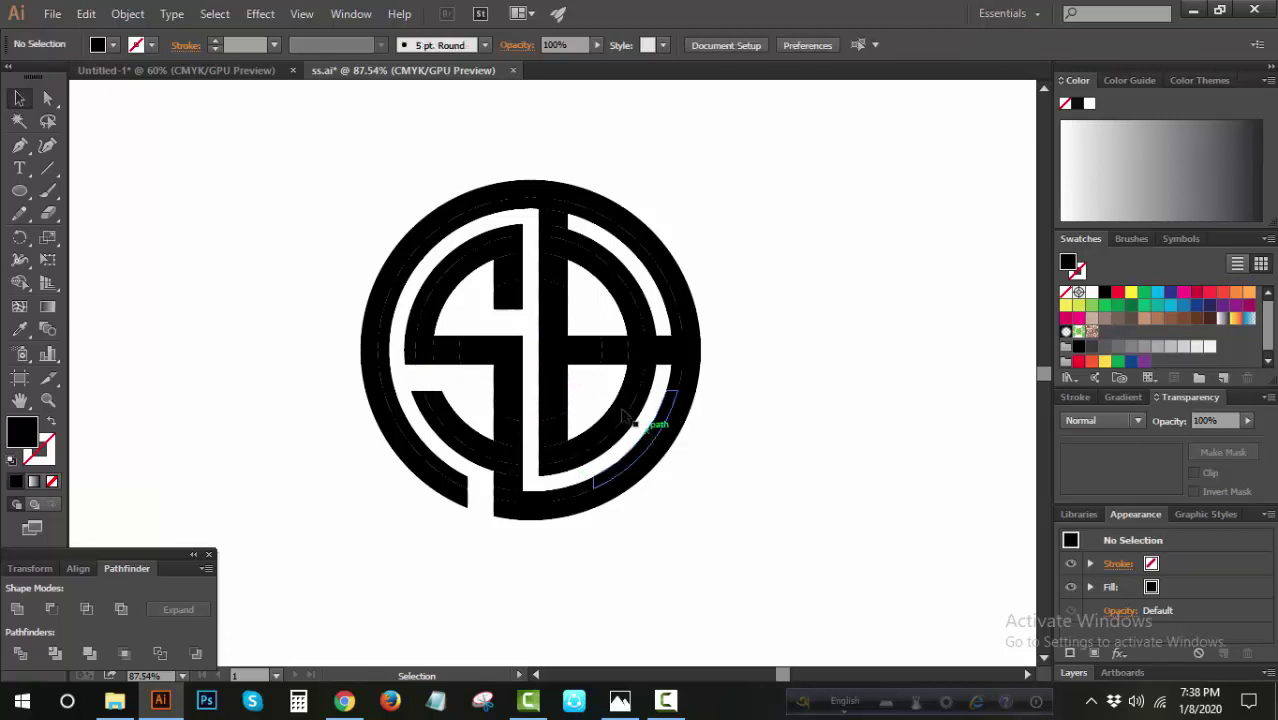
click(645, 320)
key(Delete)
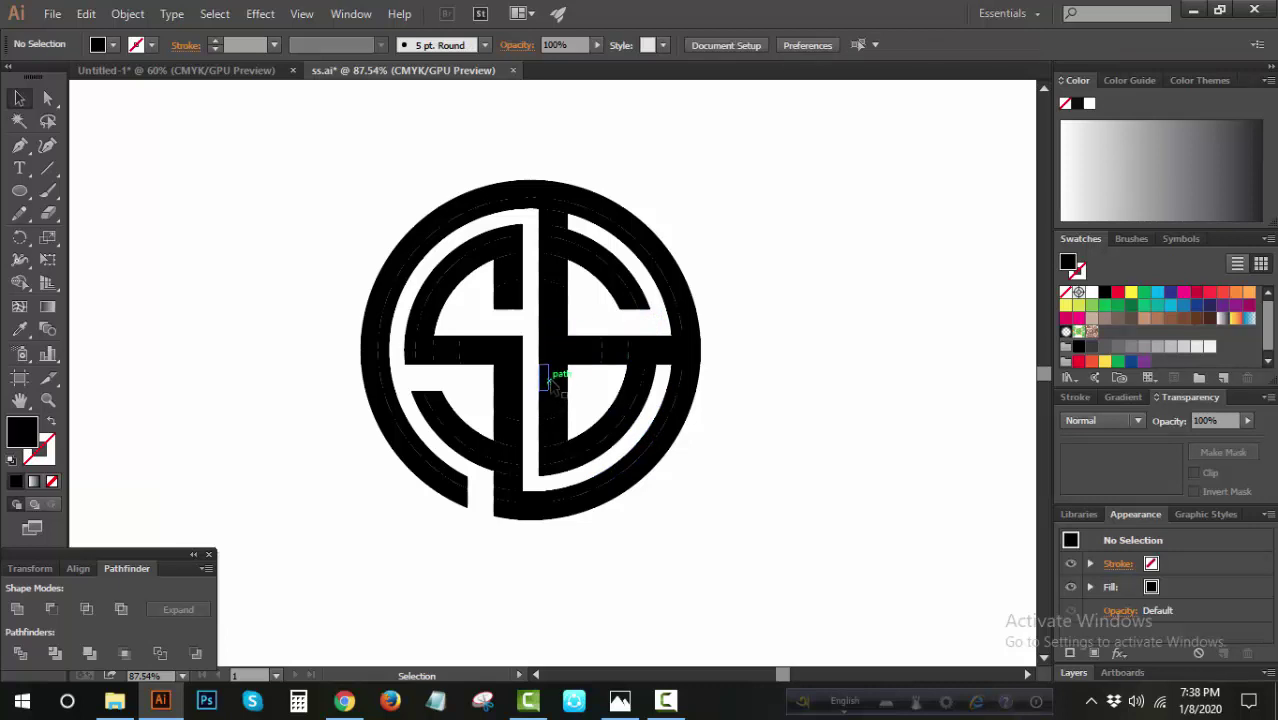
- Delete the S's lower-arc and right-side fragments and open the outer ring's top
click(655, 378)
key(Delete)
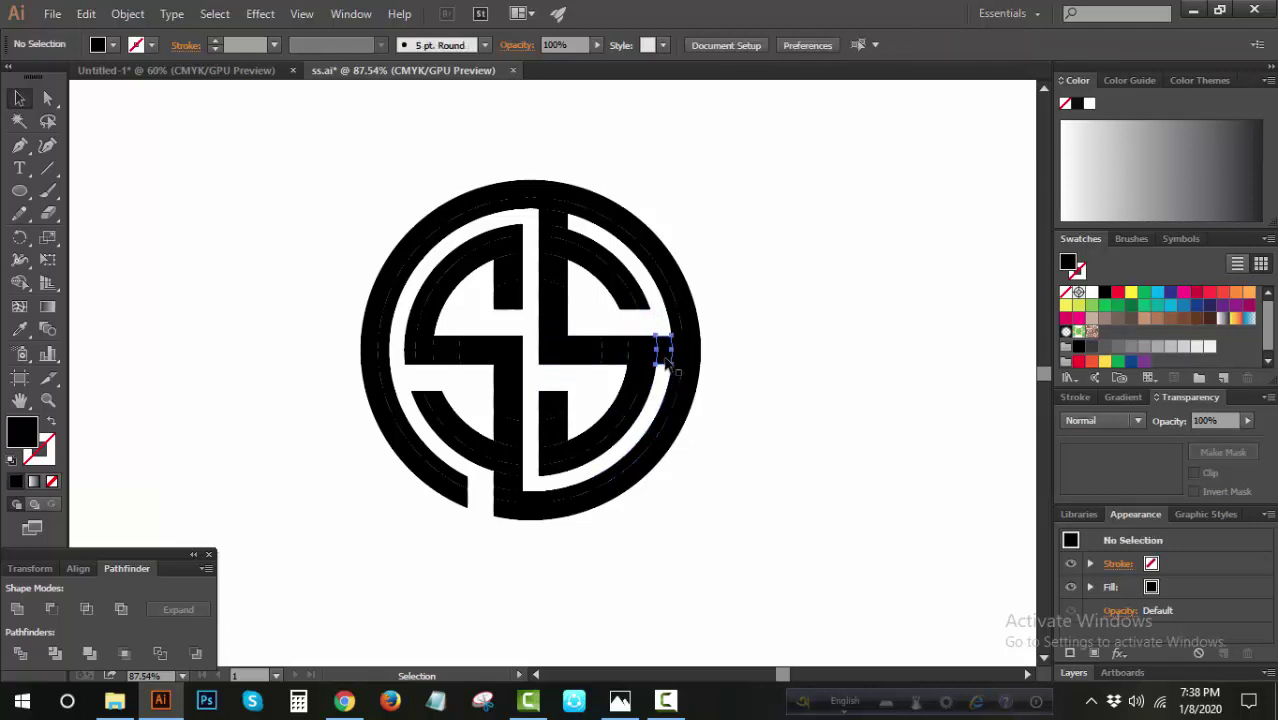
click(665, 360)
key(Delete)
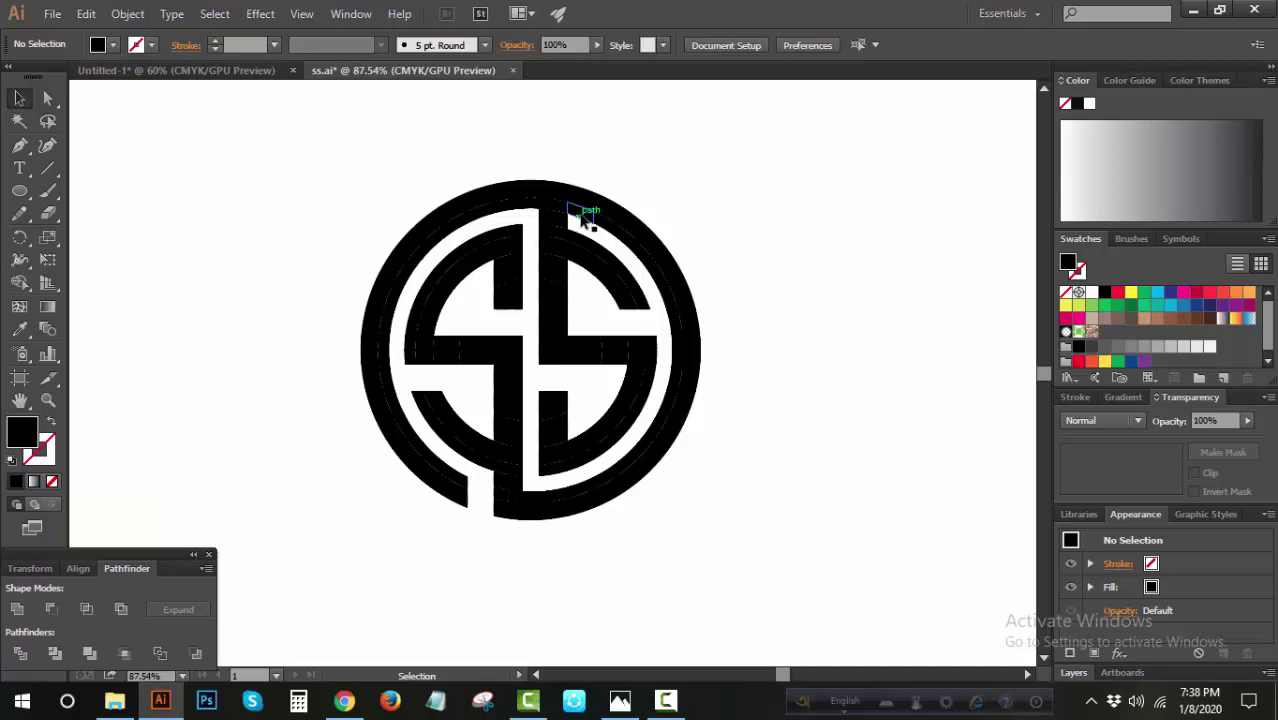
click(583, 218)
key(Delete)
click(580, 205)
key(Delete)
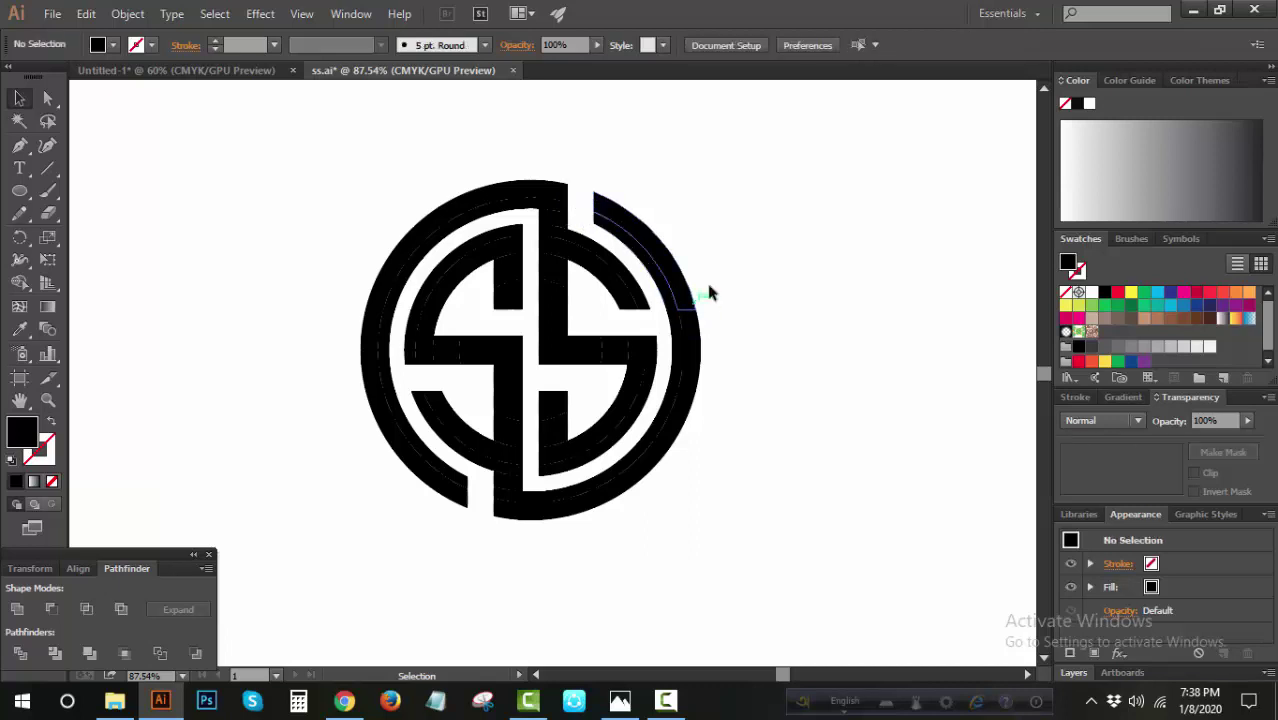
- Remove the stray diagonal line and zoom to fit the whole artboard
click(47, 168)
drag(205, 163, 130, 202)
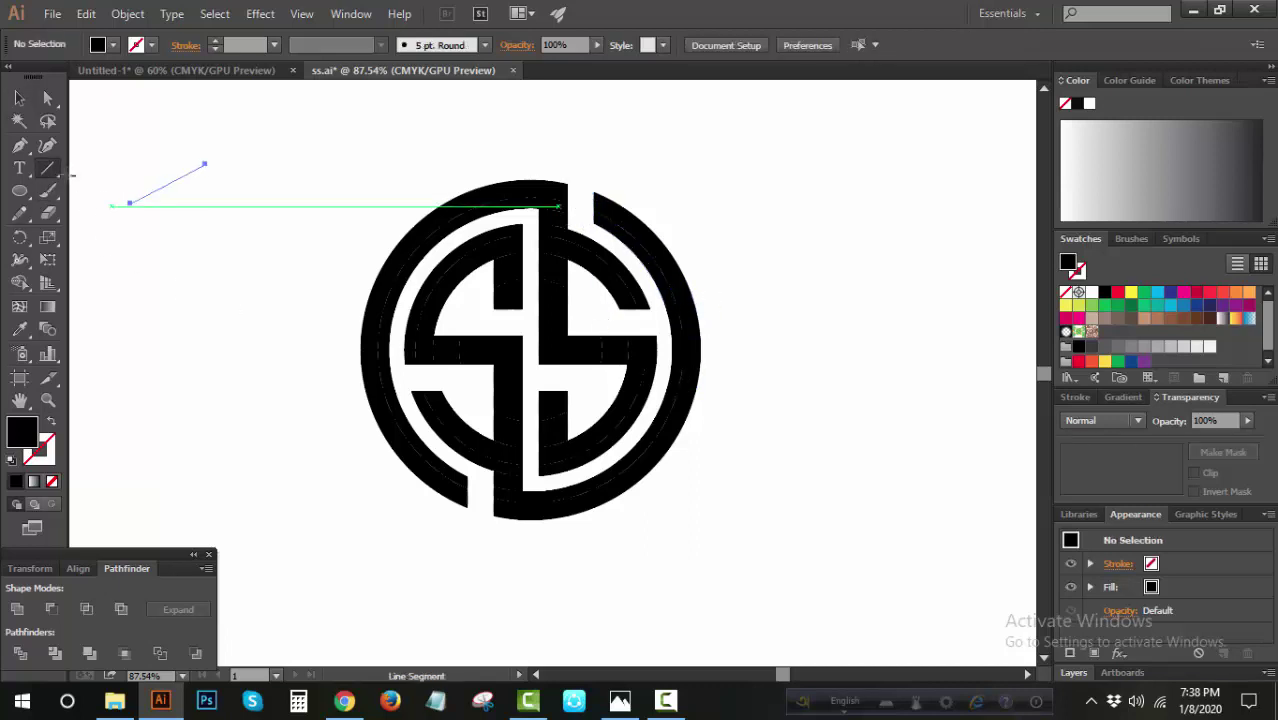
key(y)
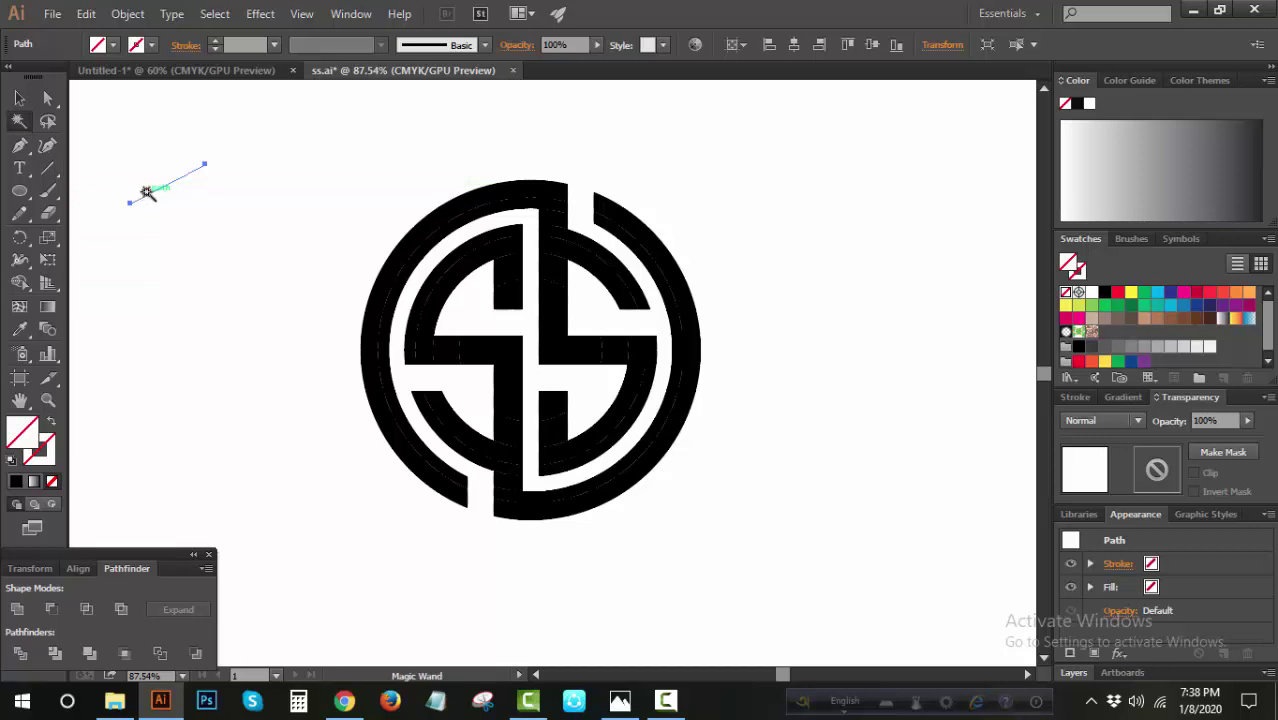
key(Delete)
click(19, 98)
key(ctrl+0)
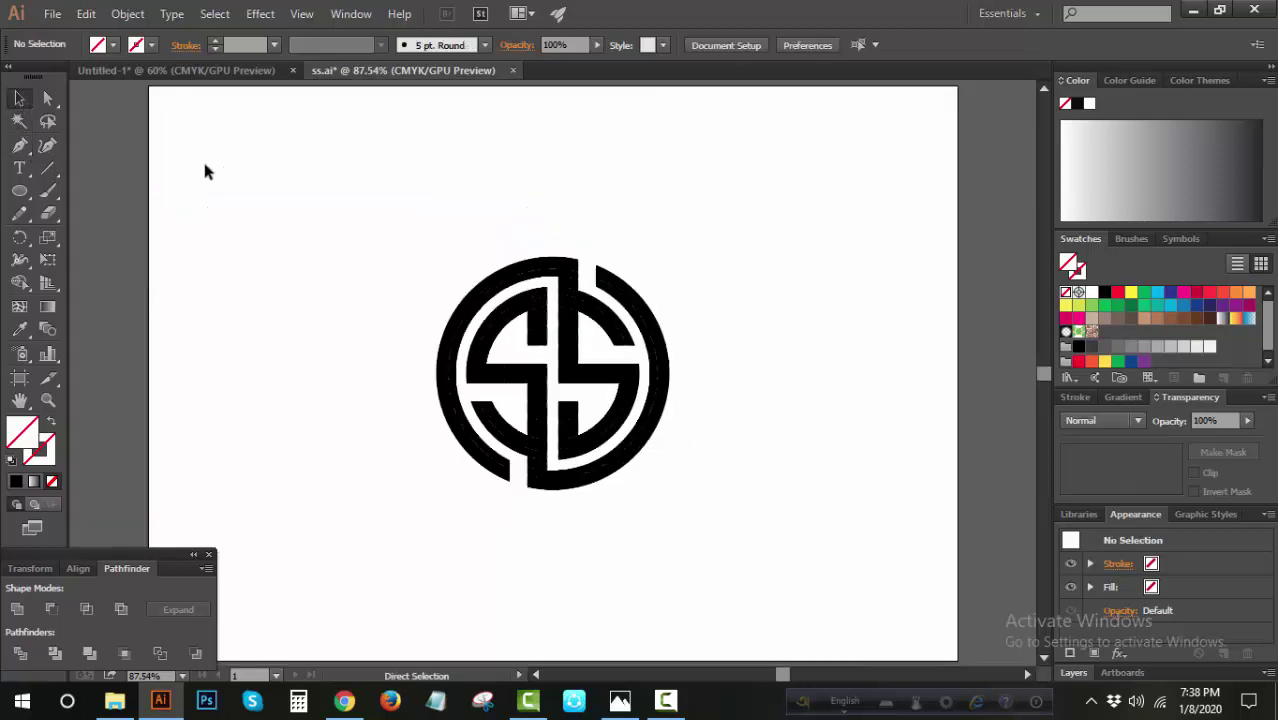
- Unite the SS logo pieces into one shape with Pathfinder and save ss.ai
drag(403, 245, 530, 511)
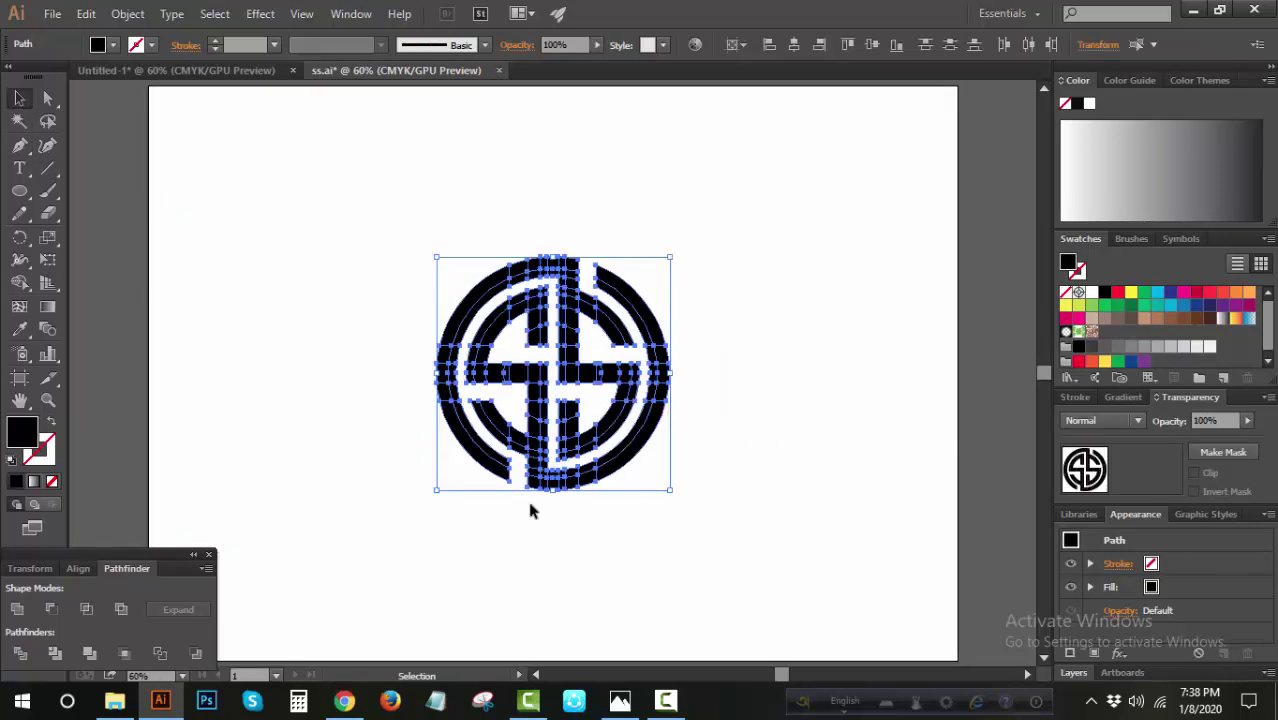
click(17, 609)
click(305, 318)
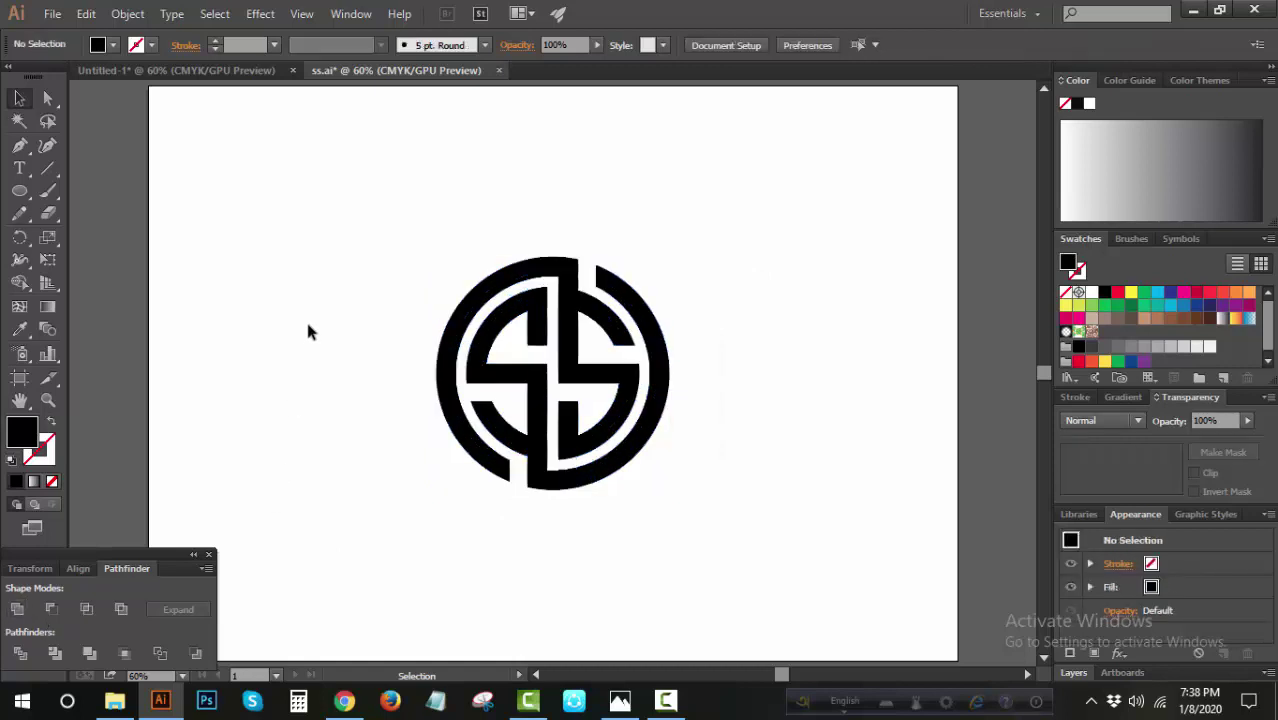
click(631, 322)
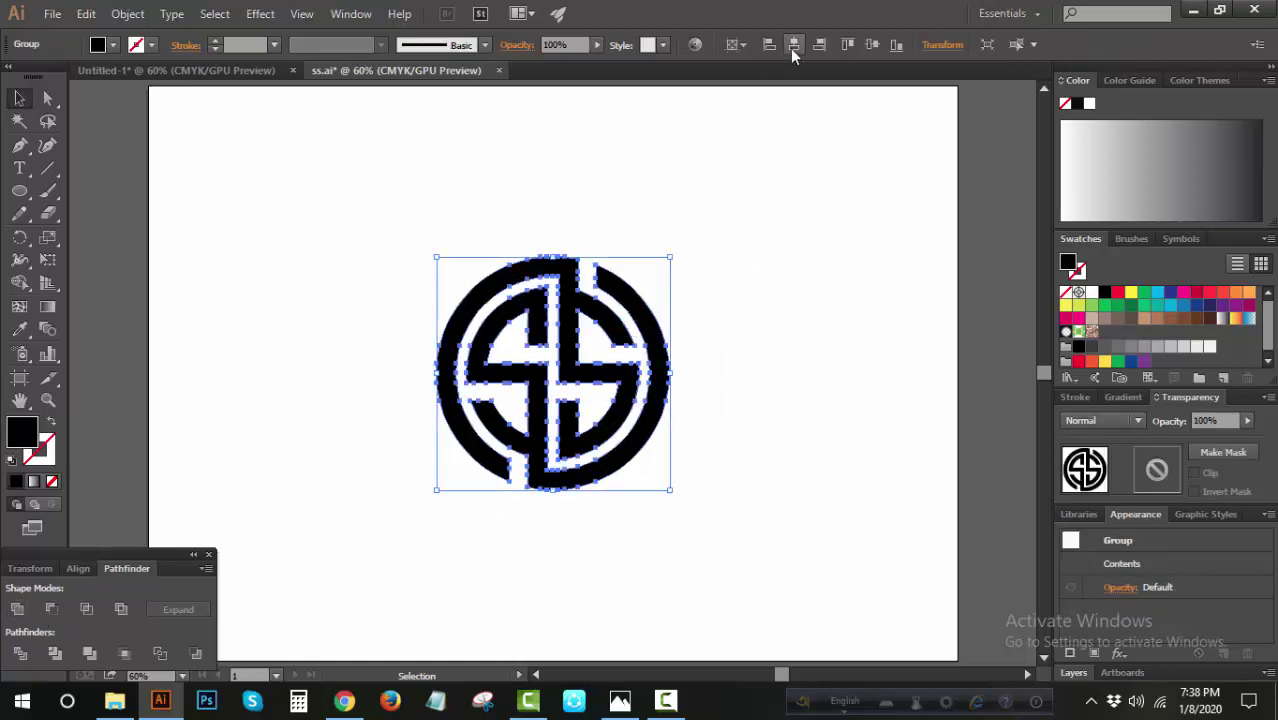
click(780, 350)
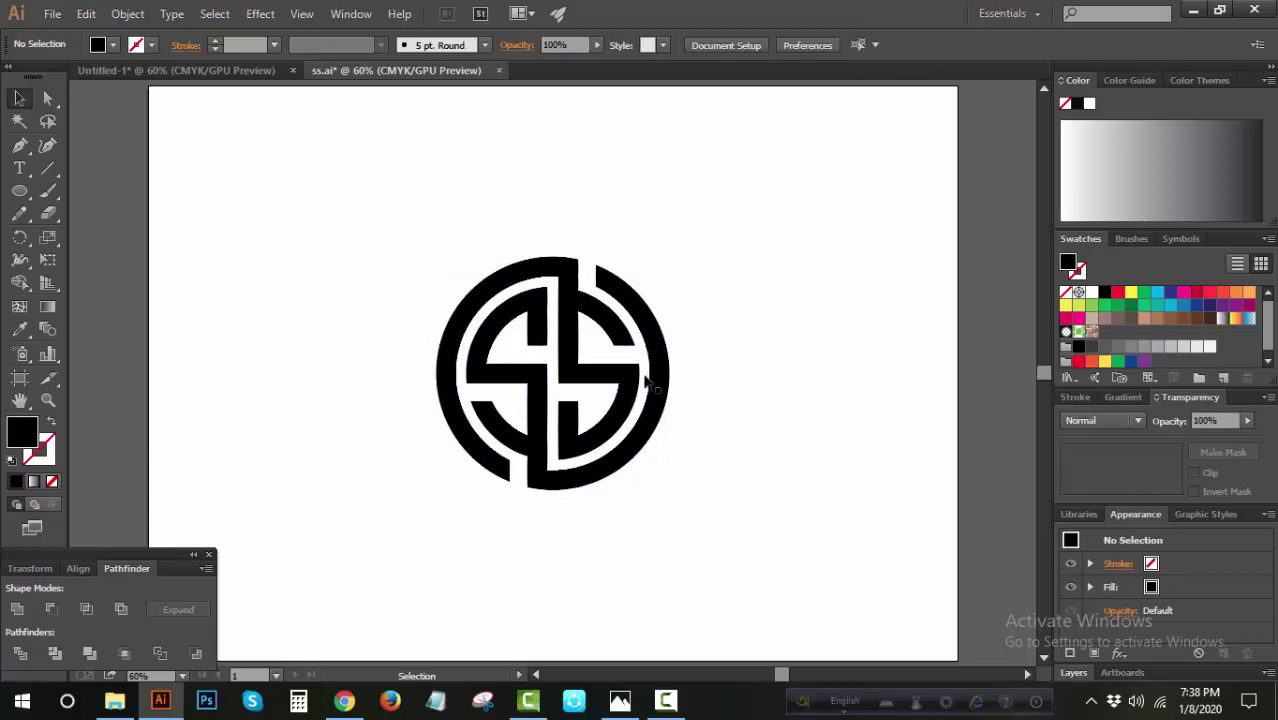
key(ctrl+s)
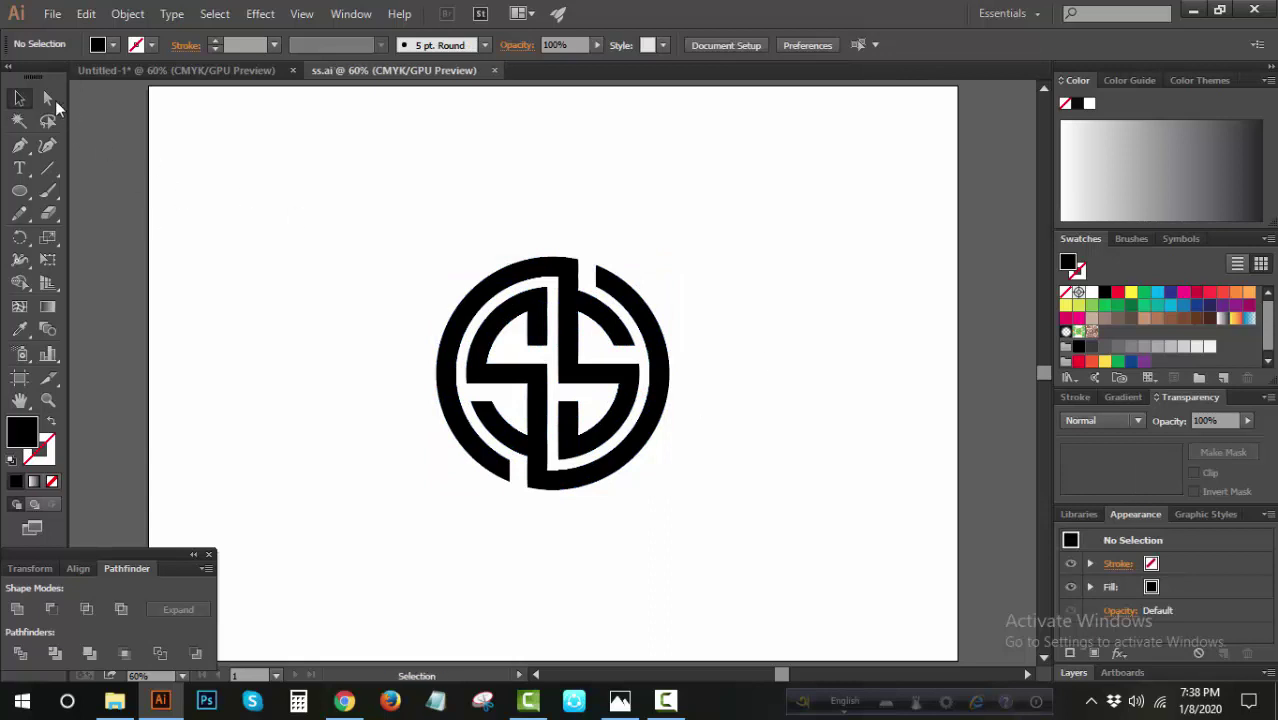
- Fill one interlocking S half cyan and the other dark gray, then save ss.ai
click(568, 368)
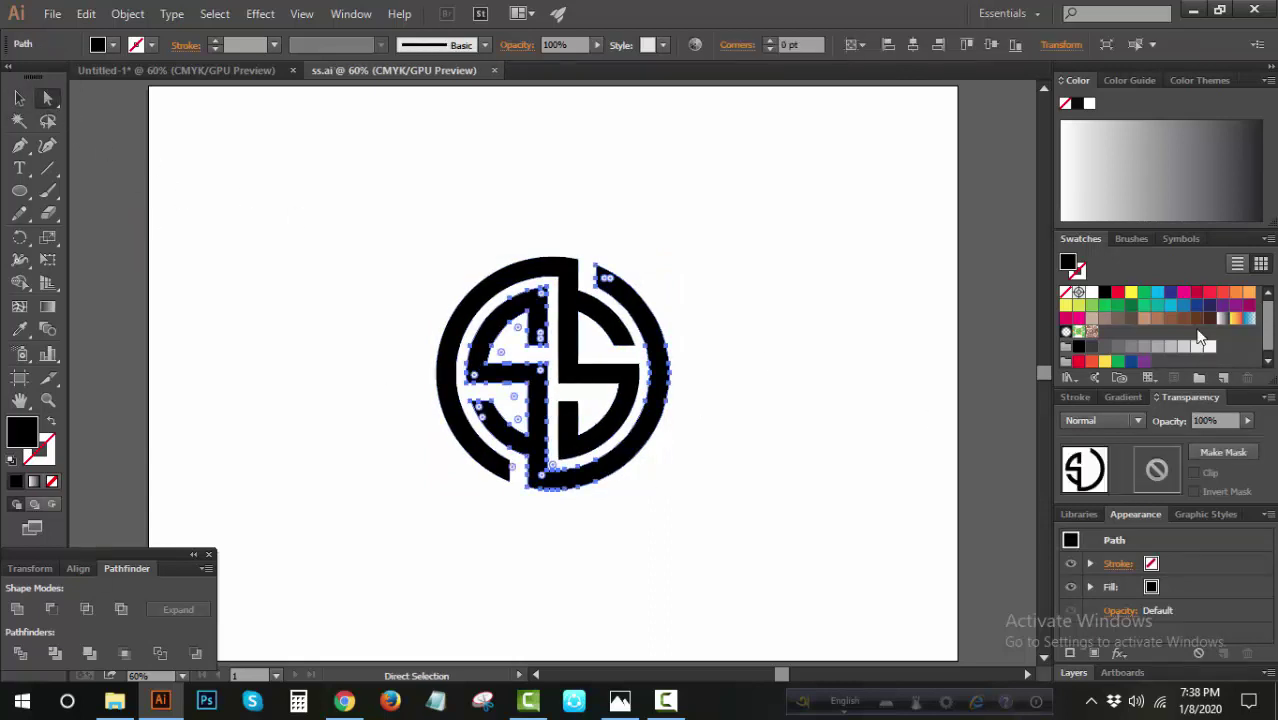
click(1162, 300)
click(684, 477)
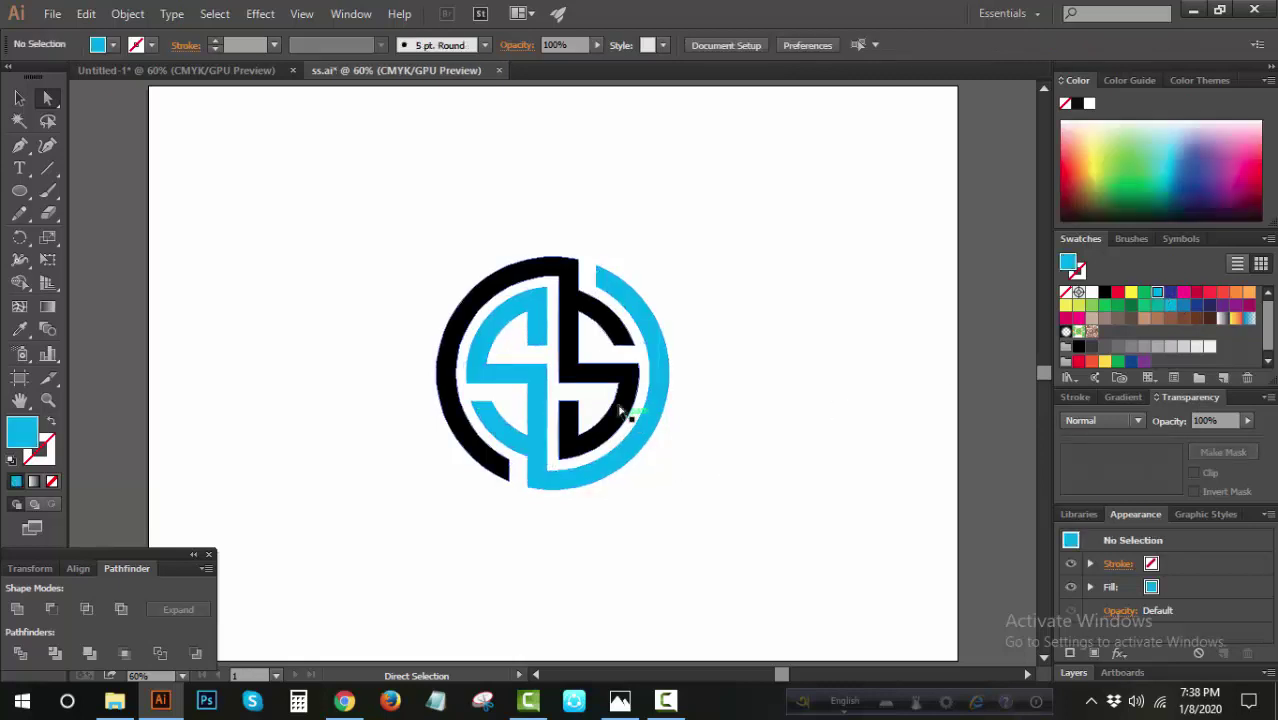
click(621, 413)
click(1099, 348)
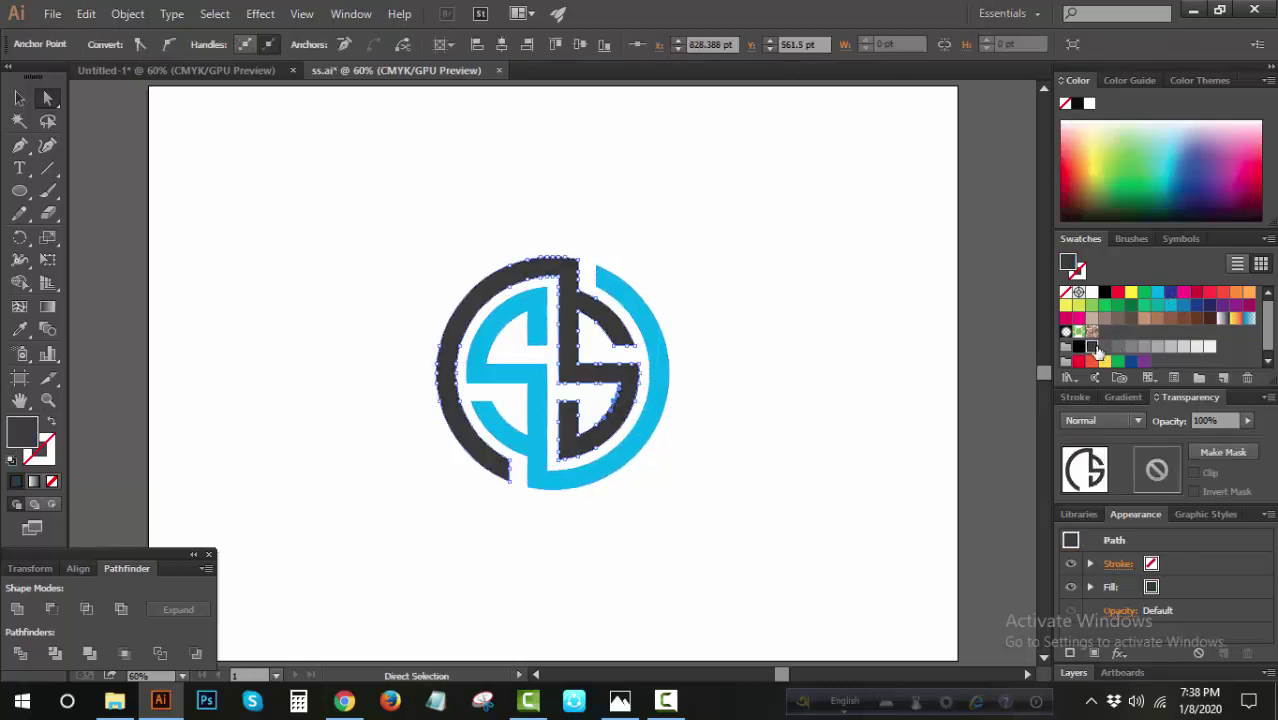
click(898, 358)
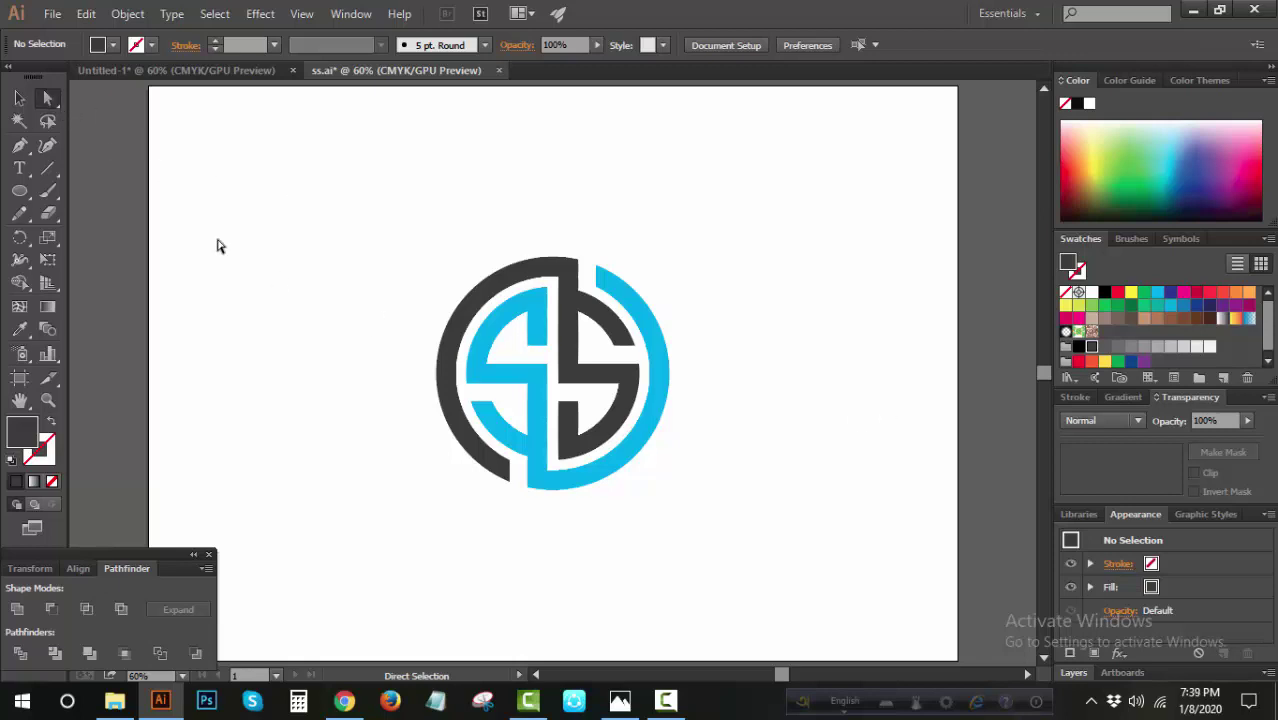
key(ctrl+s)
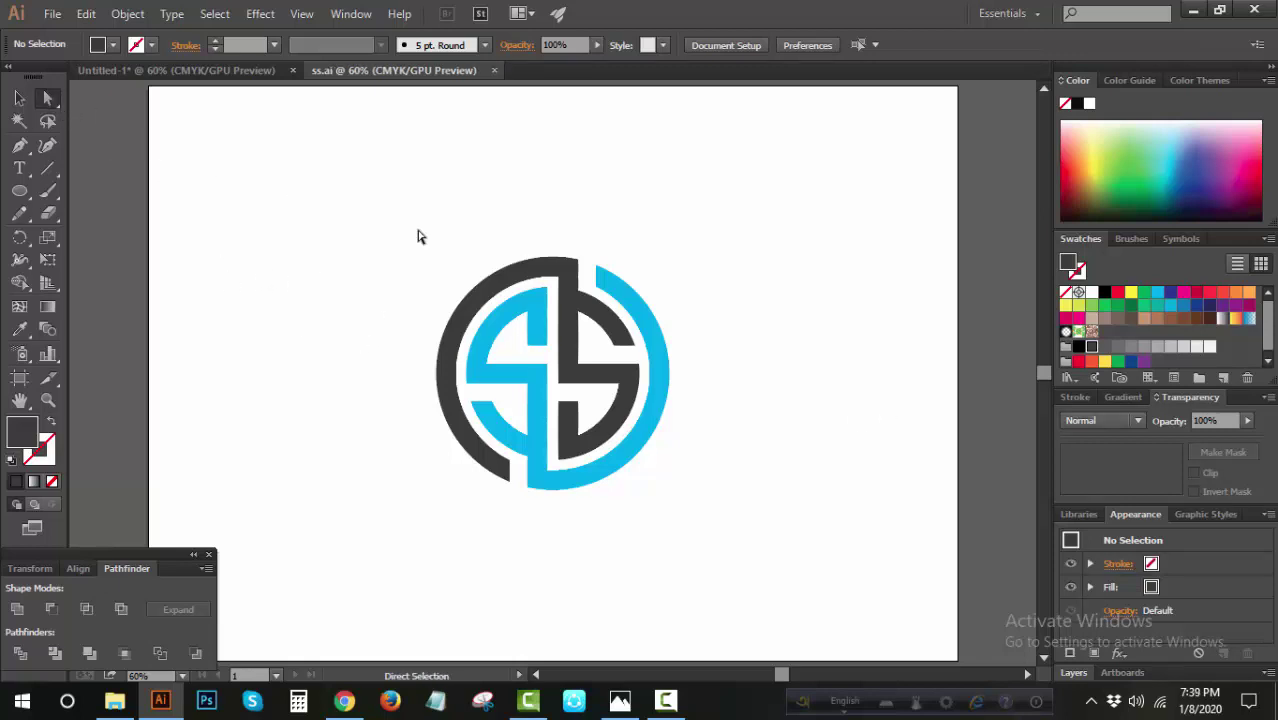